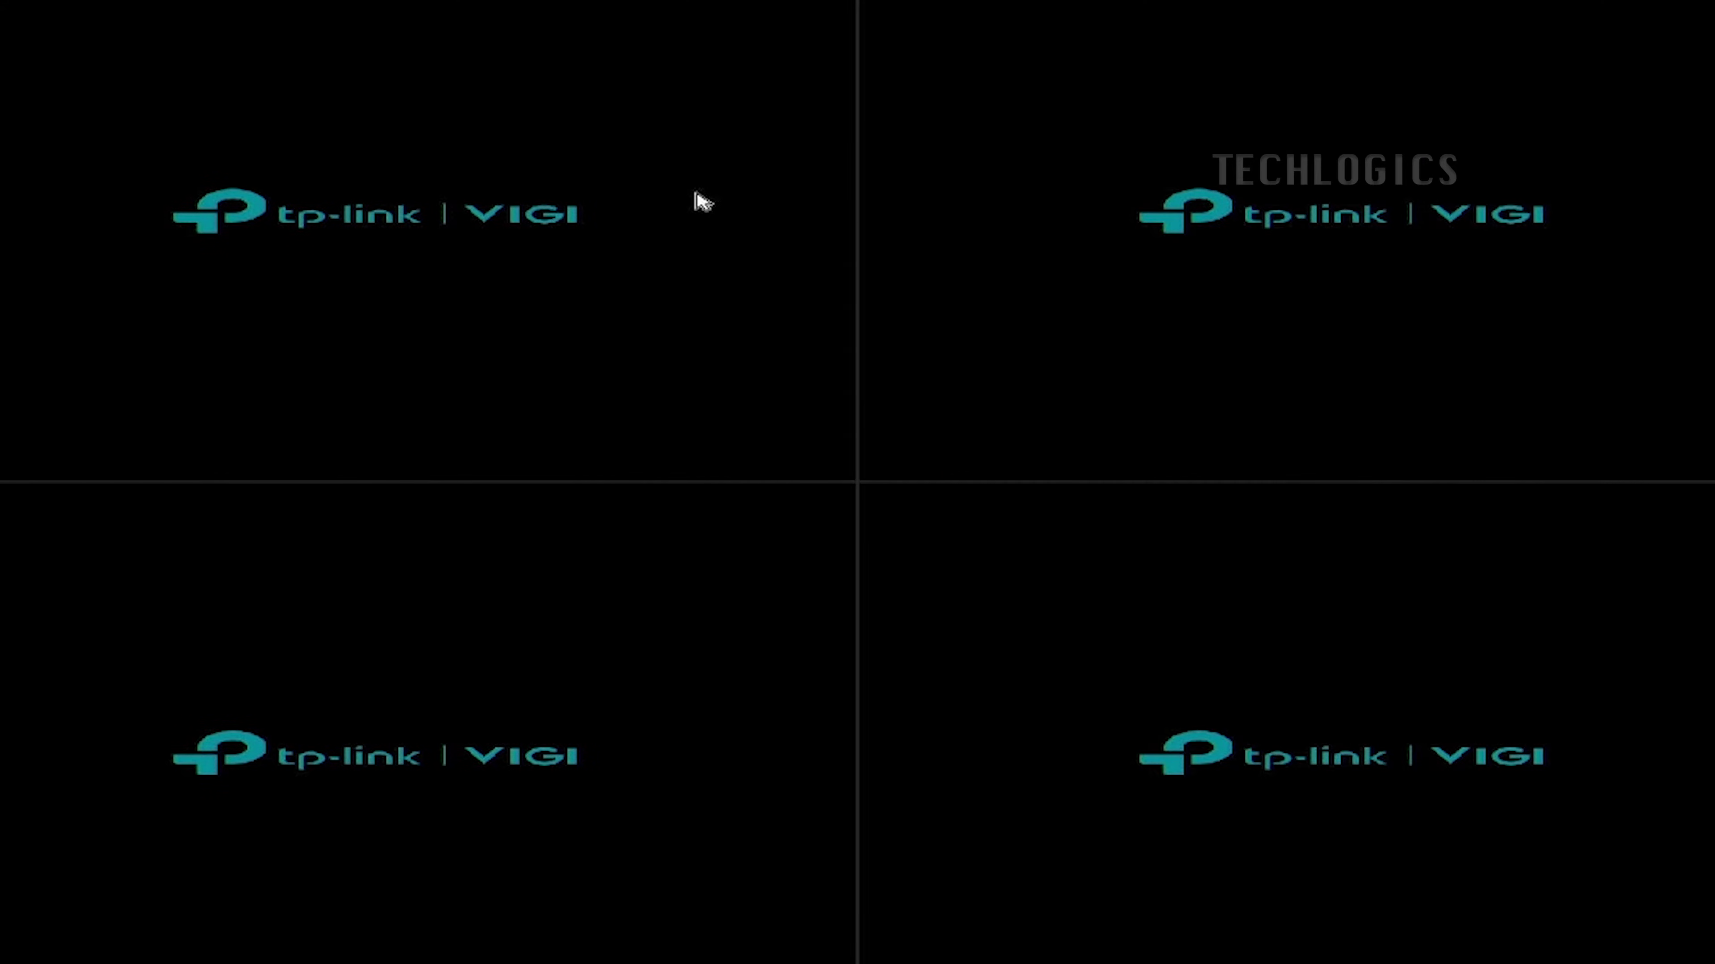
Display the NVR's network connection page showing IP 192.168.1.61 and gateway 192.168.1.1.
right_click(702, 201)
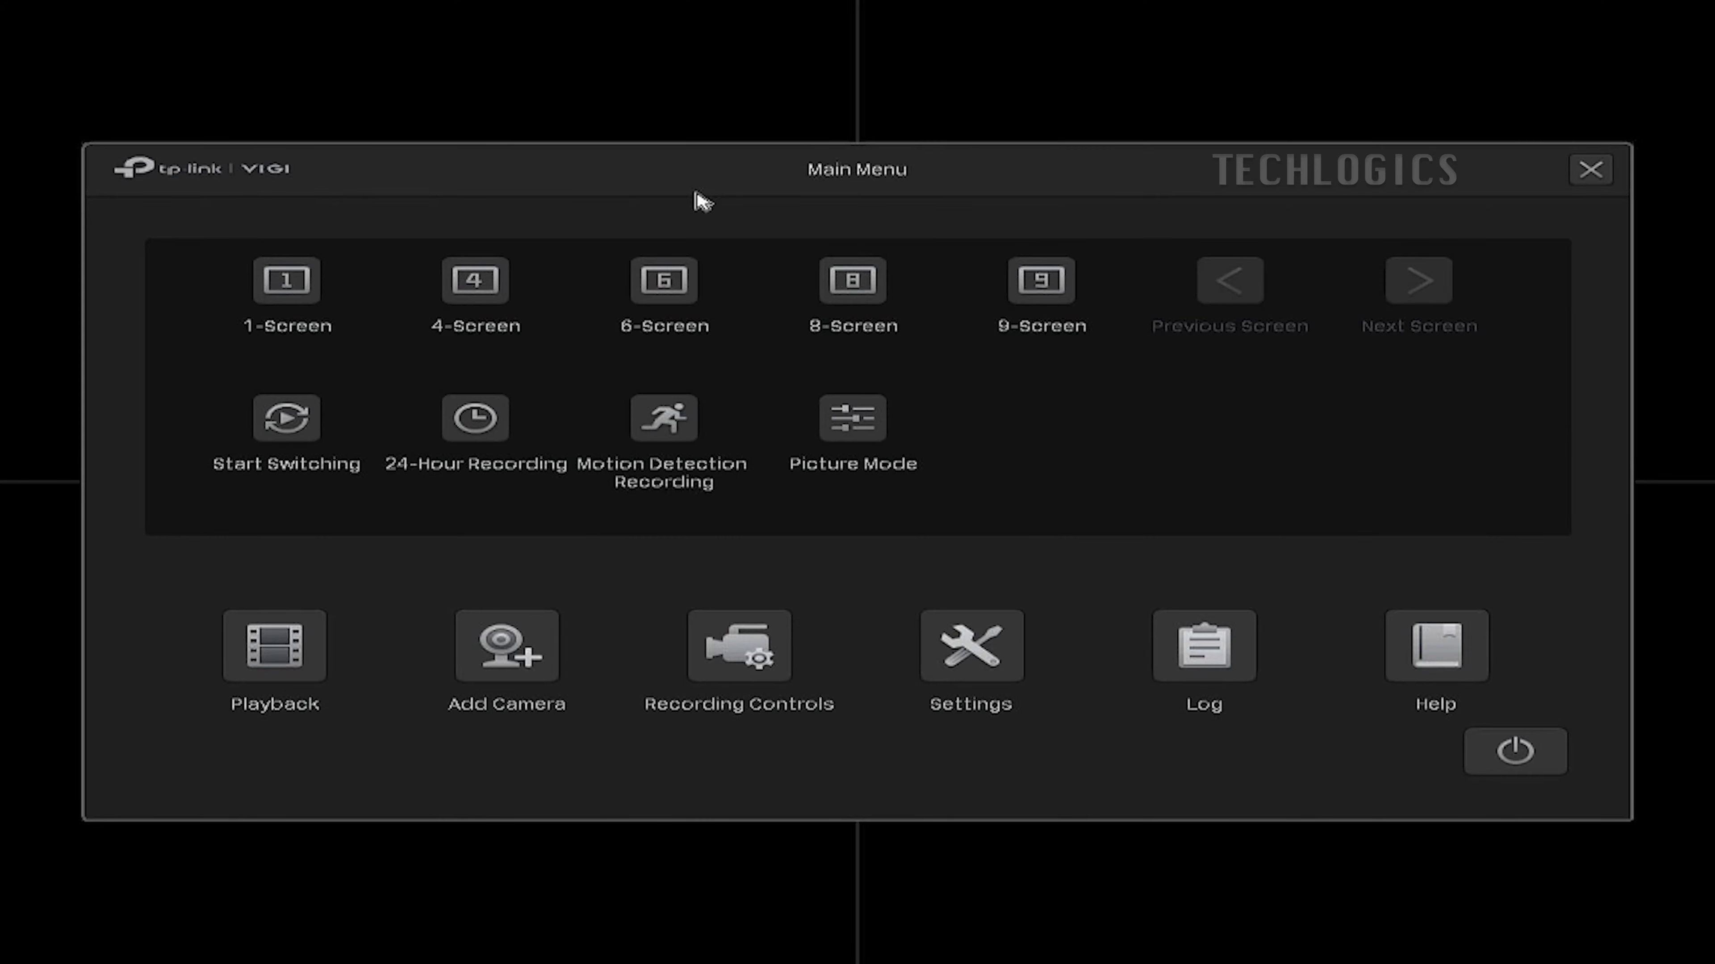
left_click(997, 674)
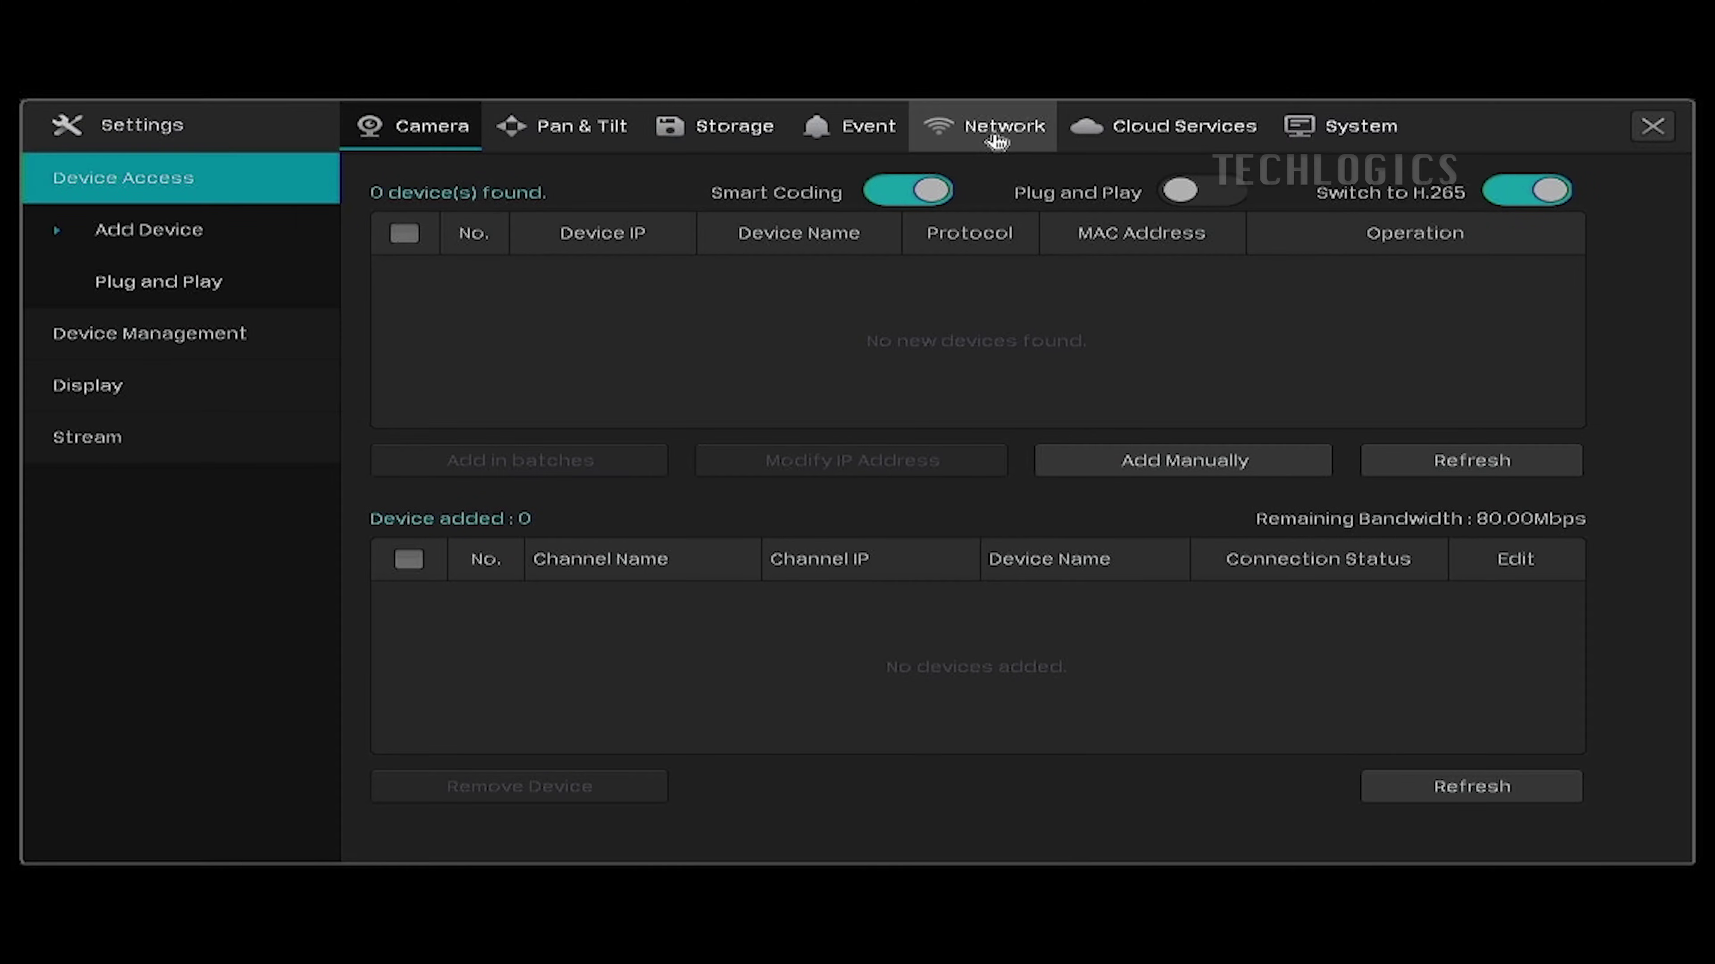
left_click(996, 141)
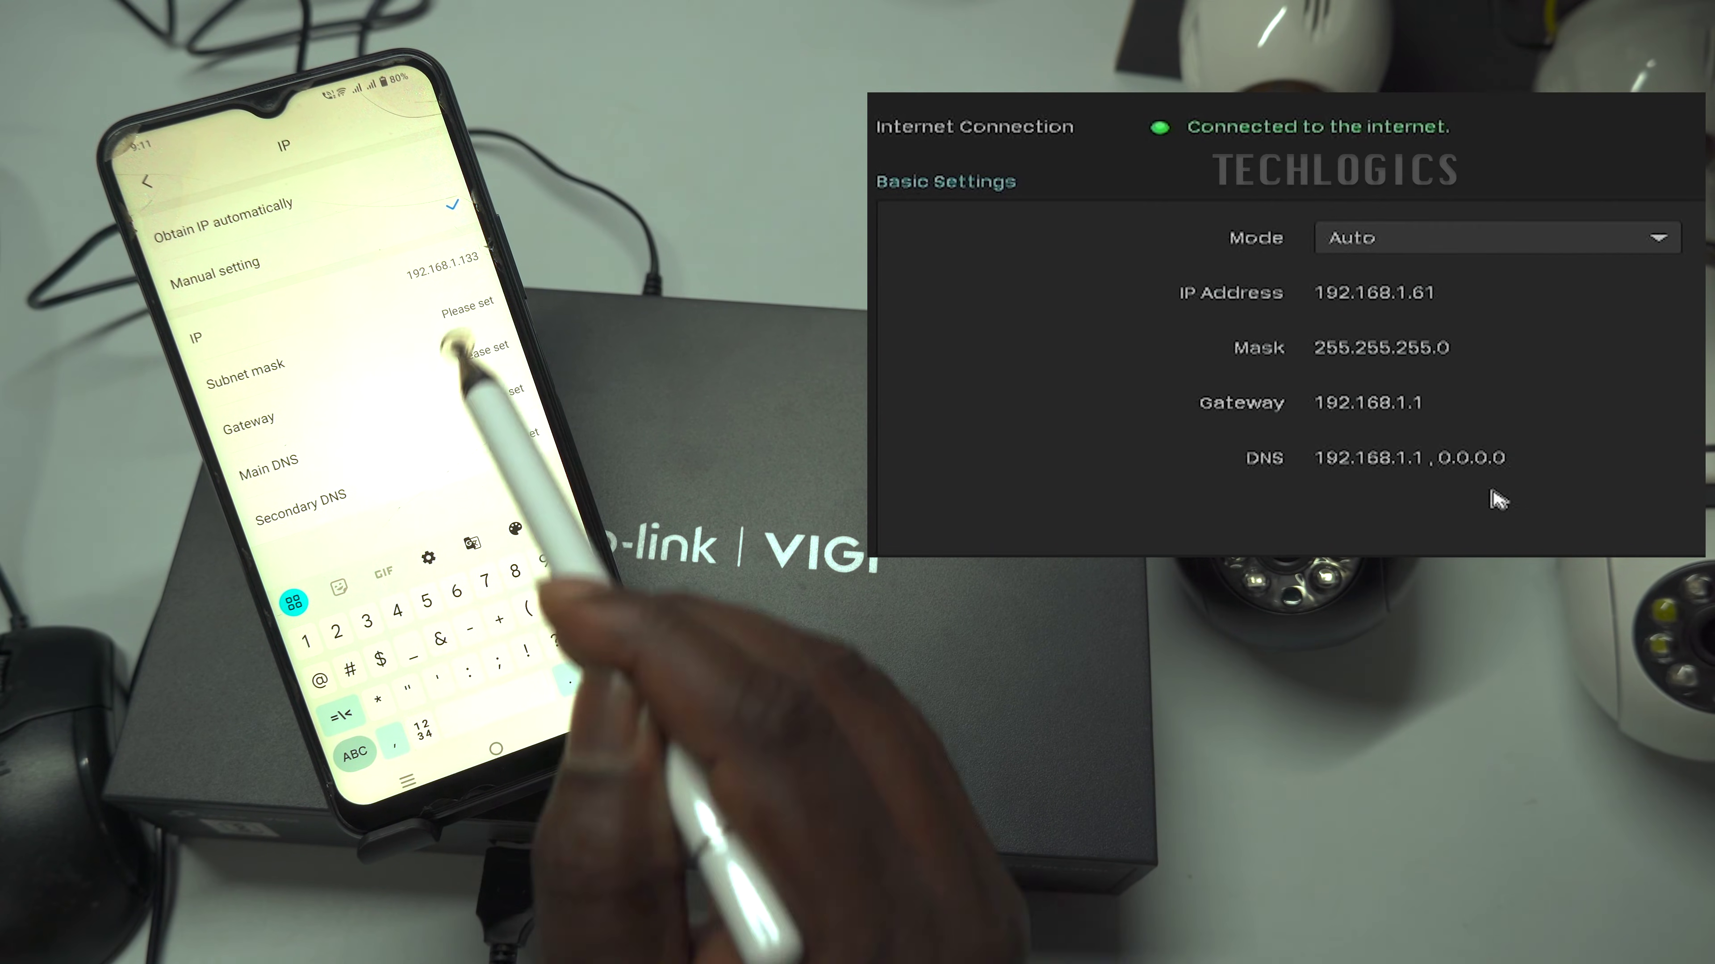
Enter camera mask 255.255.255.0, gateway and main DNS 192.168.1.1, and secondary DNS 8.8.8.8.
left_click(355, 753)
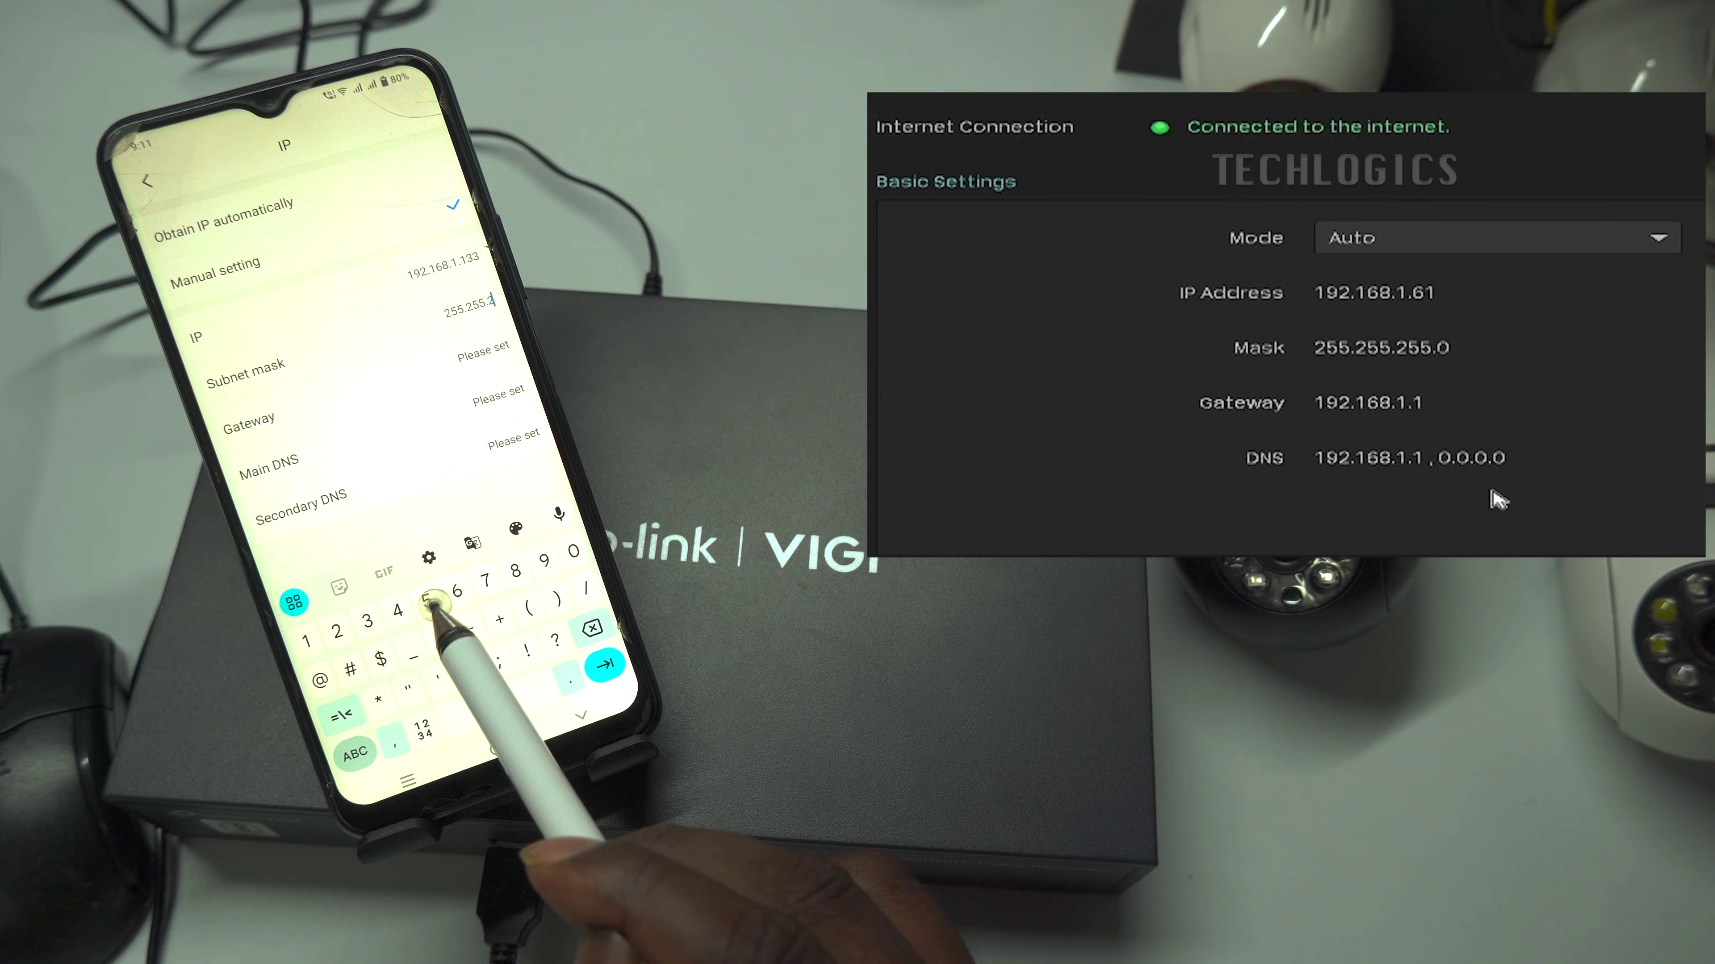
left_click(354, 753)
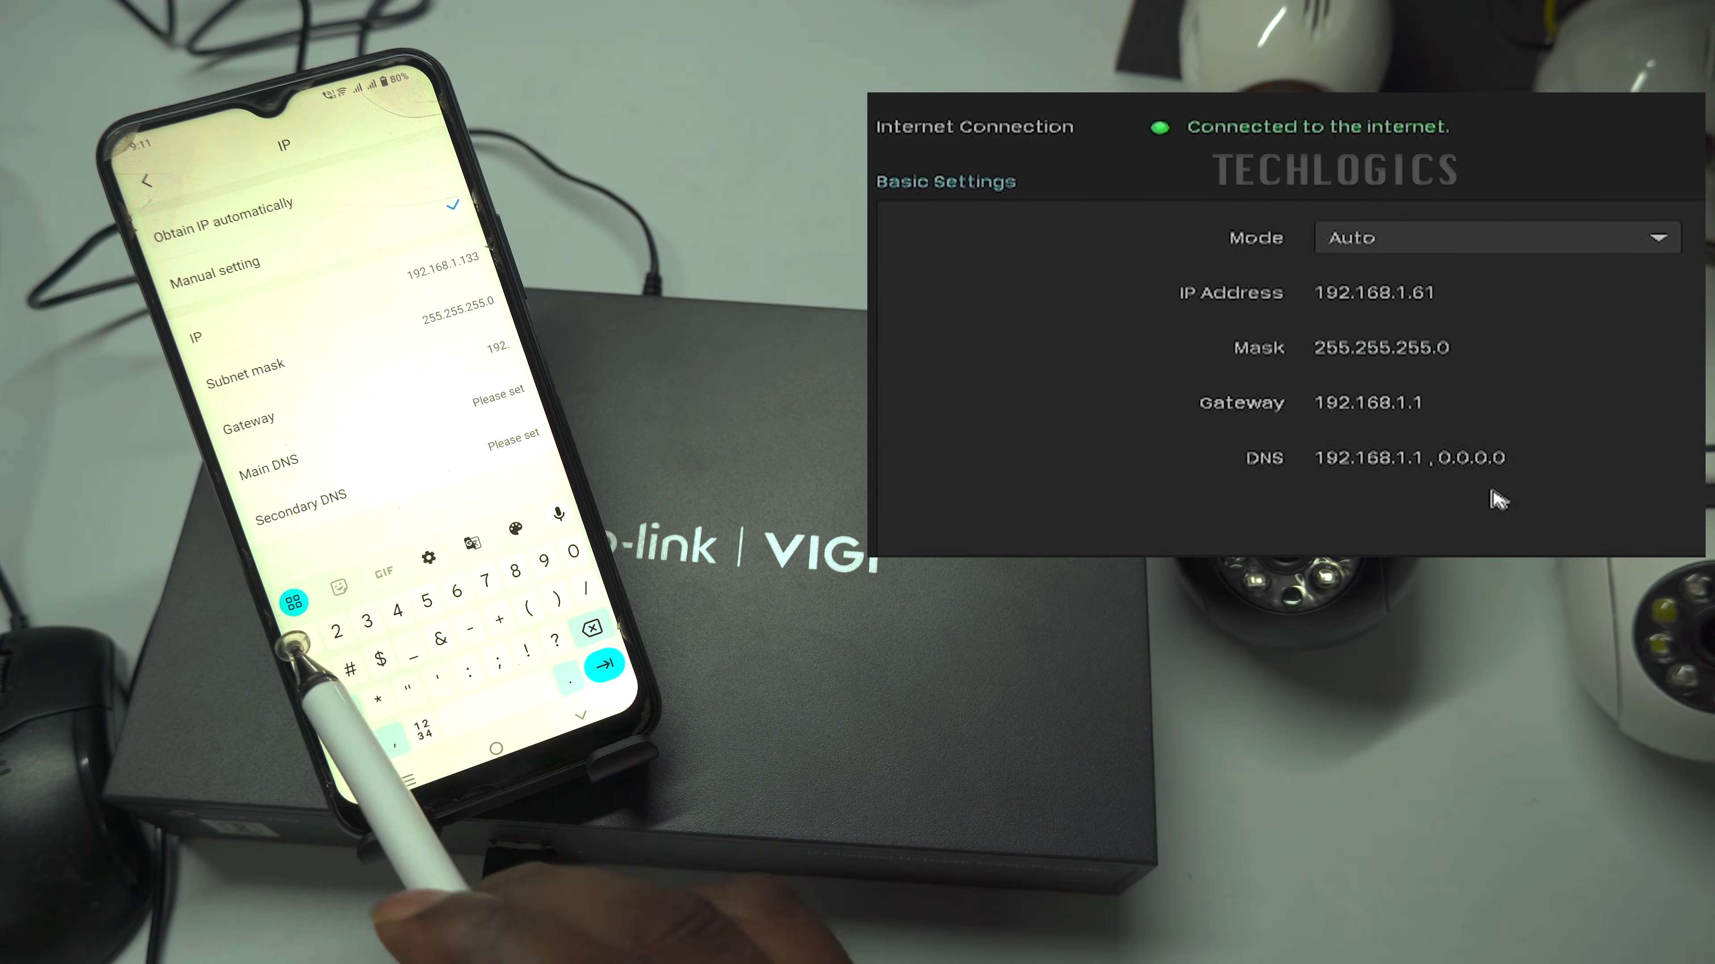
type(".1")
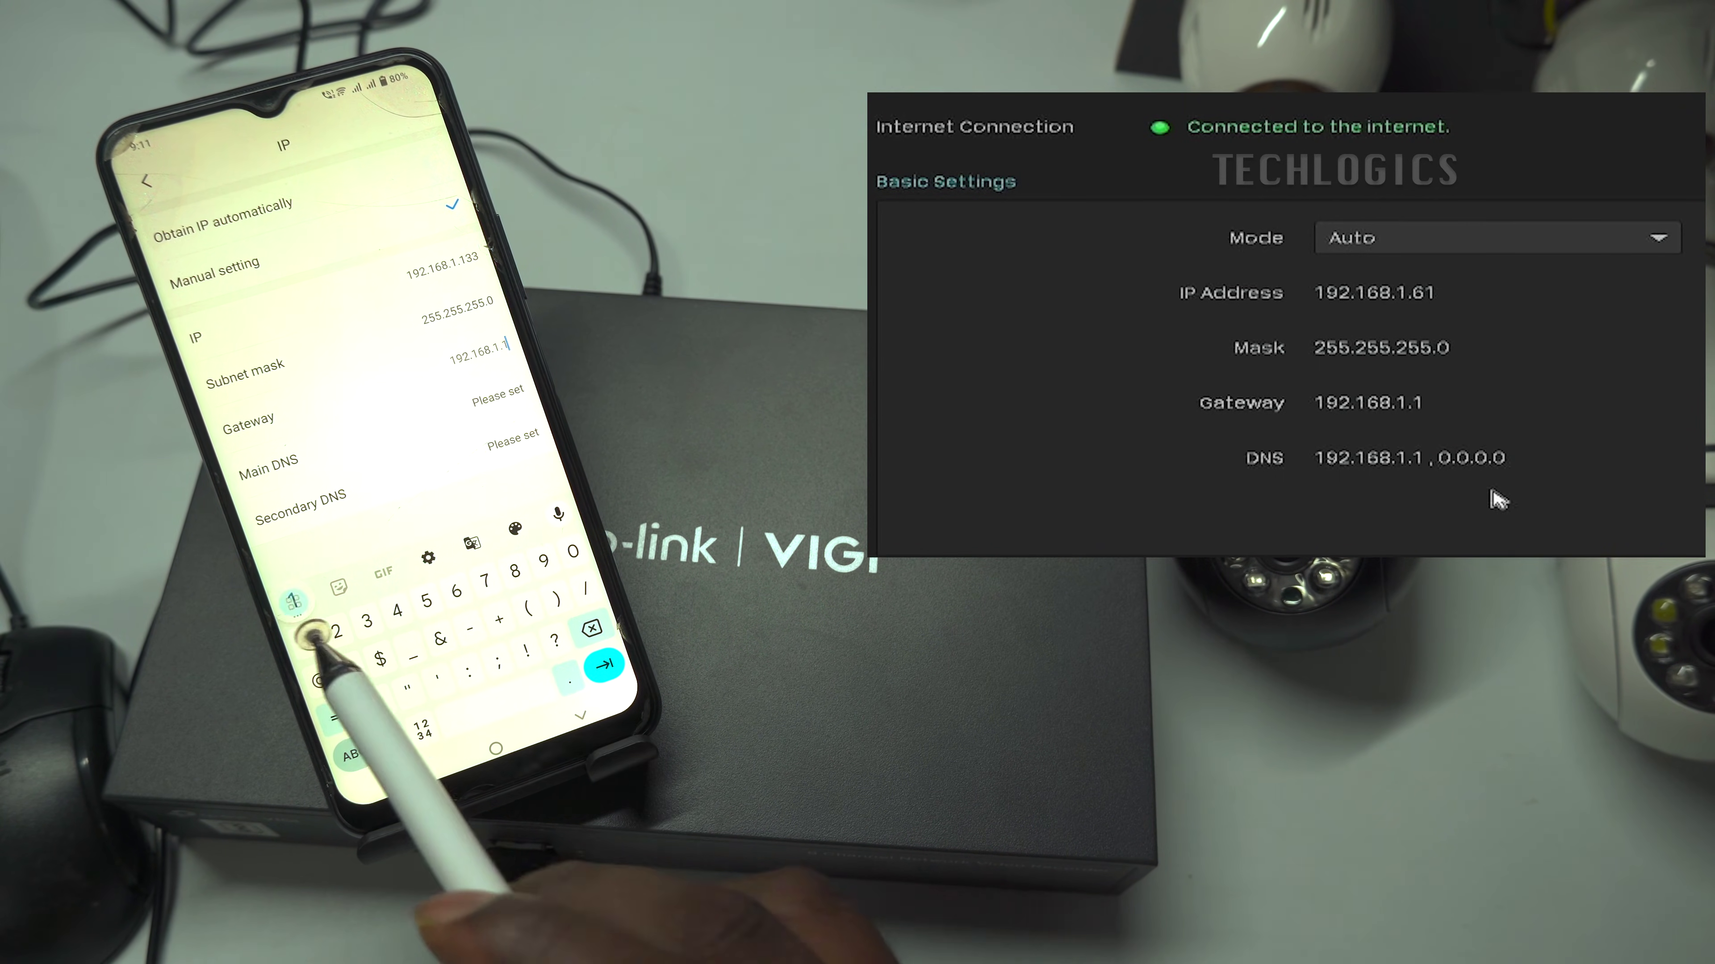
type(".1")
key("Tab")
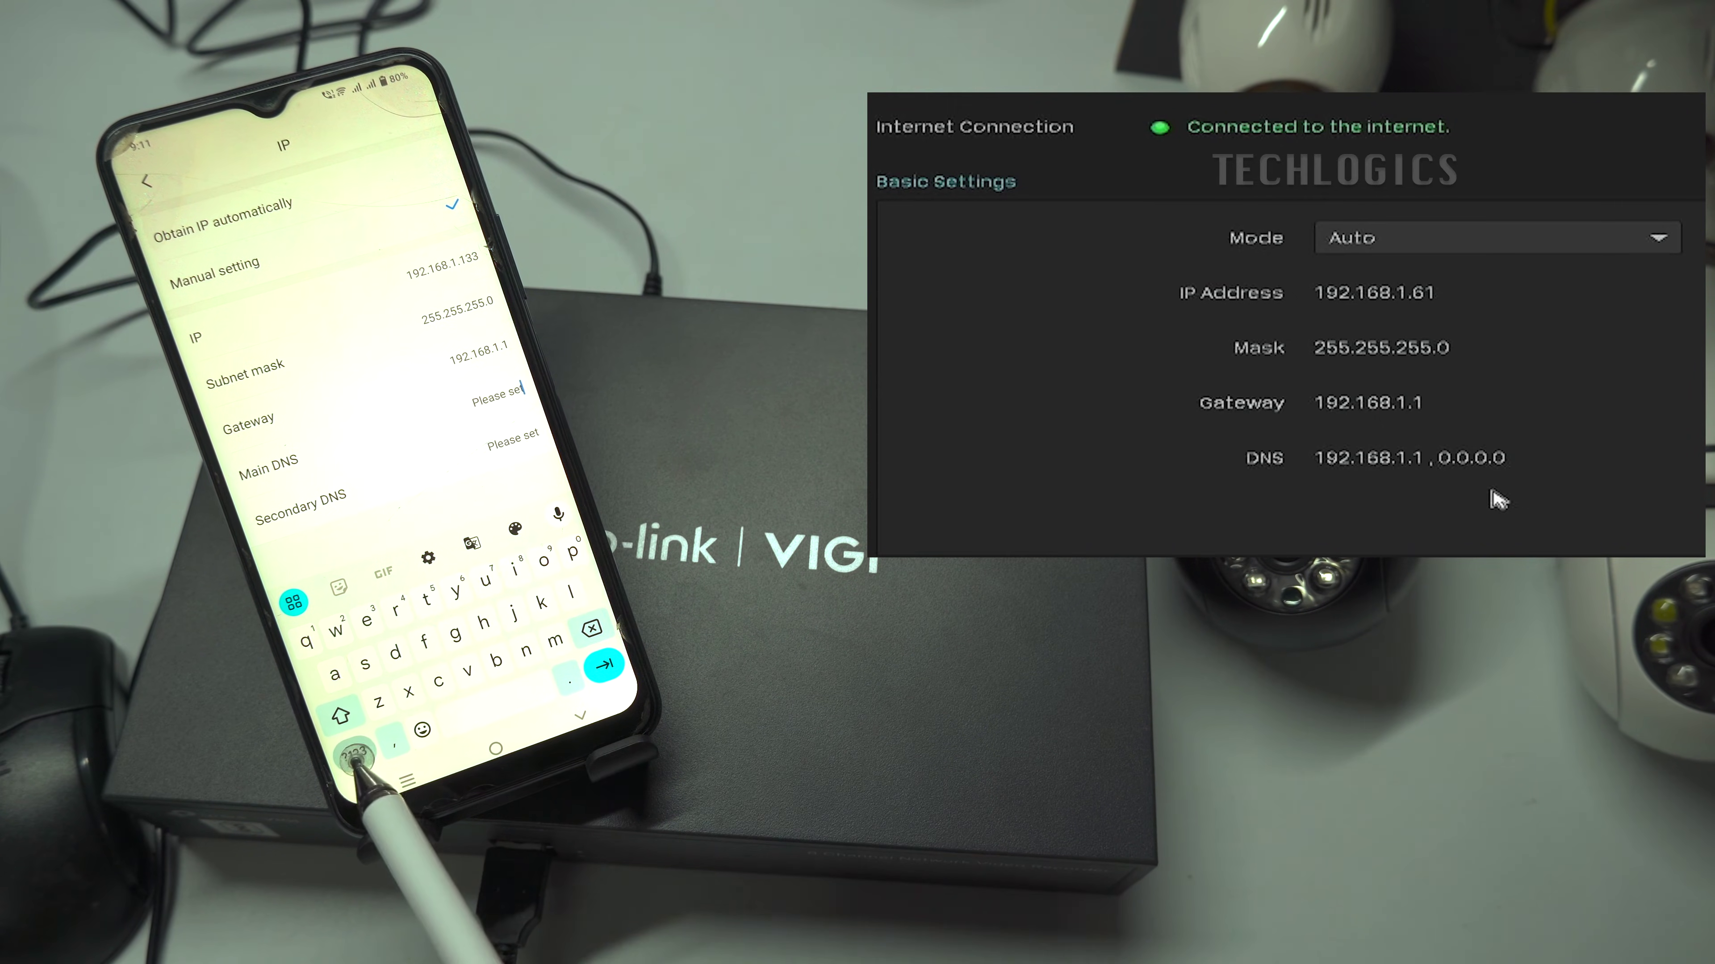
type("192.1")
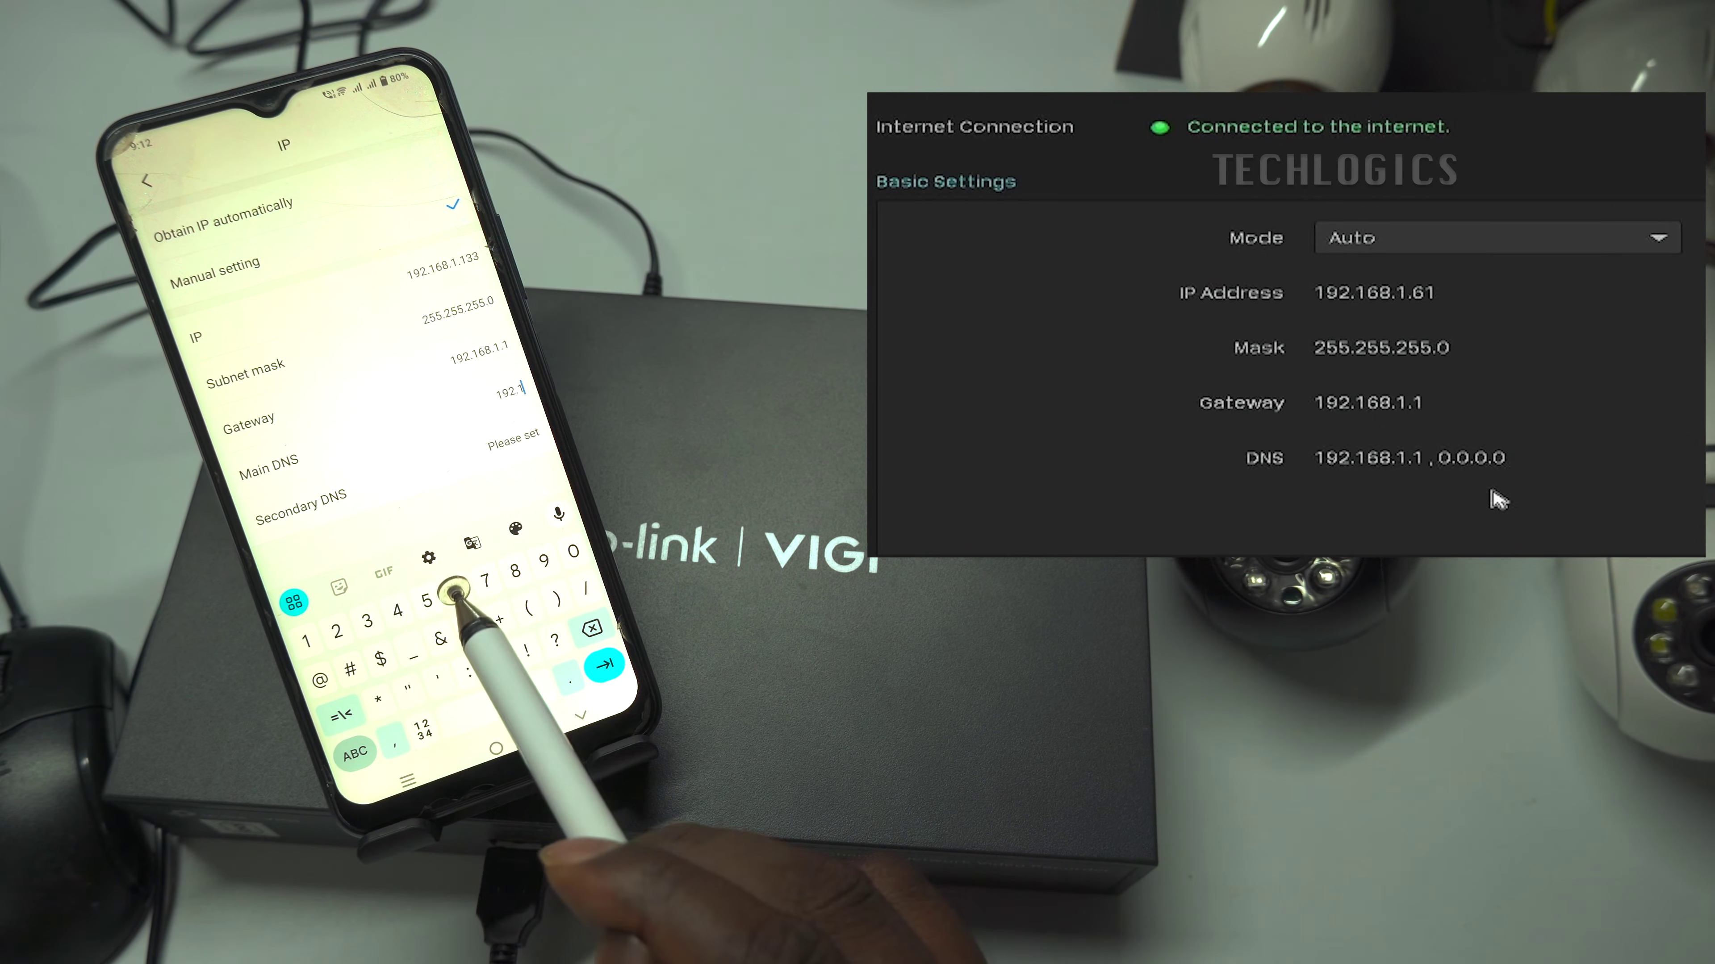
type("68.1.1")
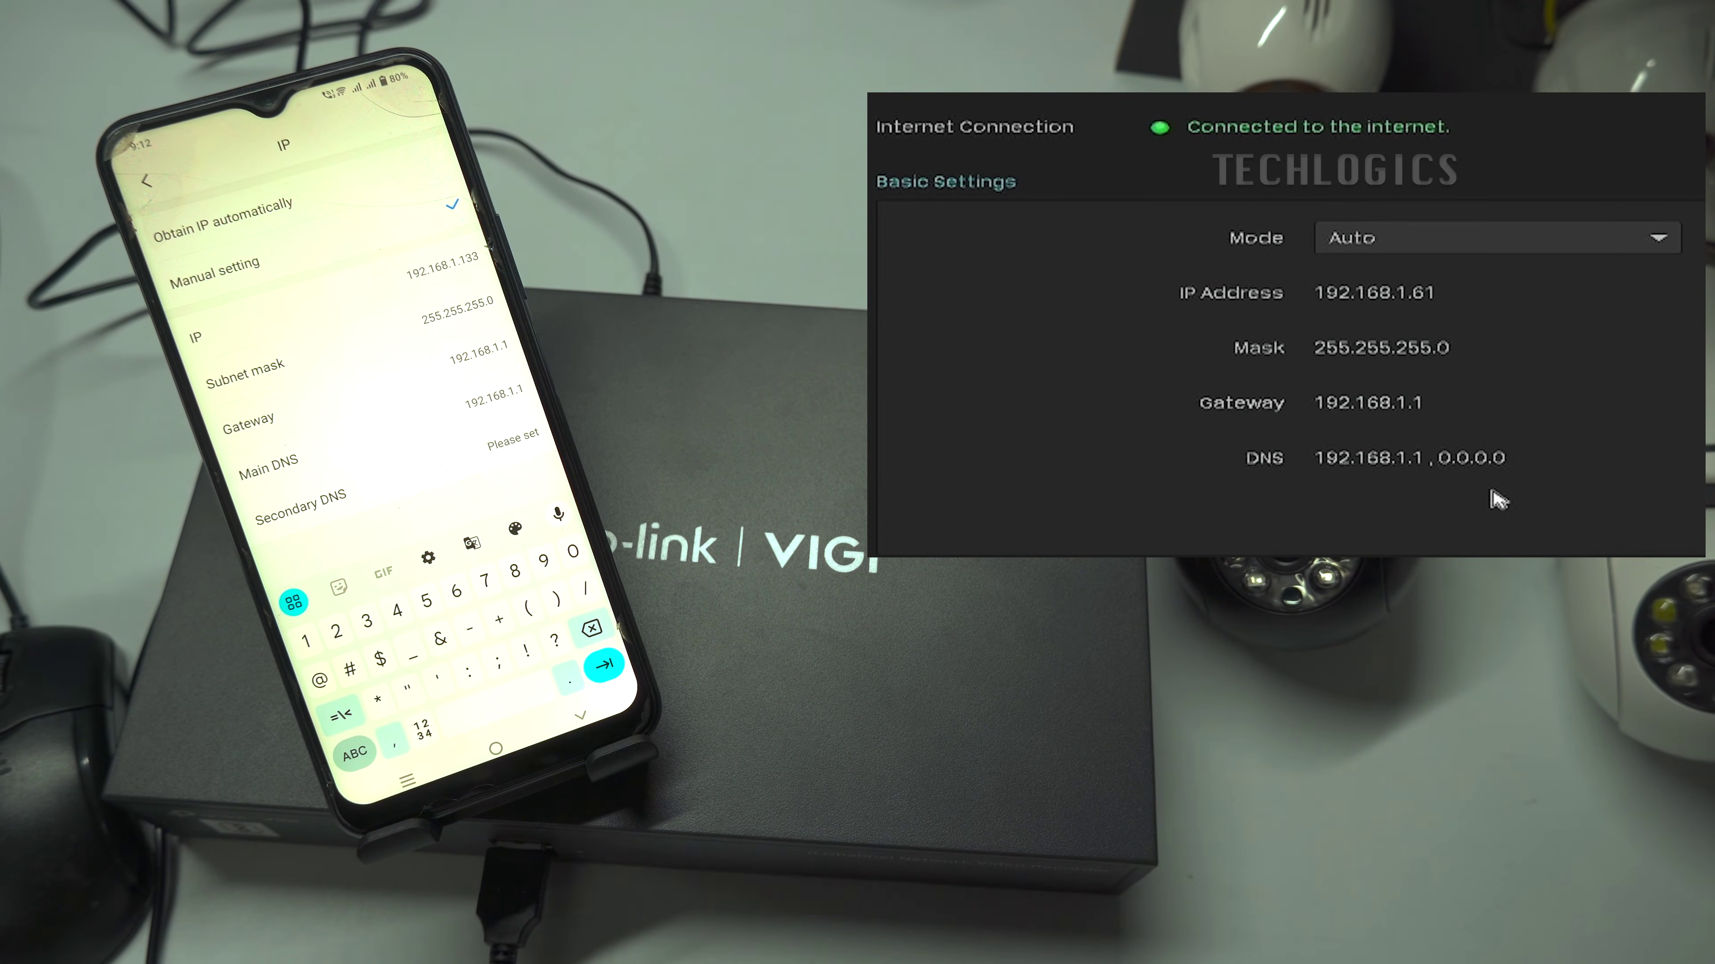
left_click(527, 438)
type("8")
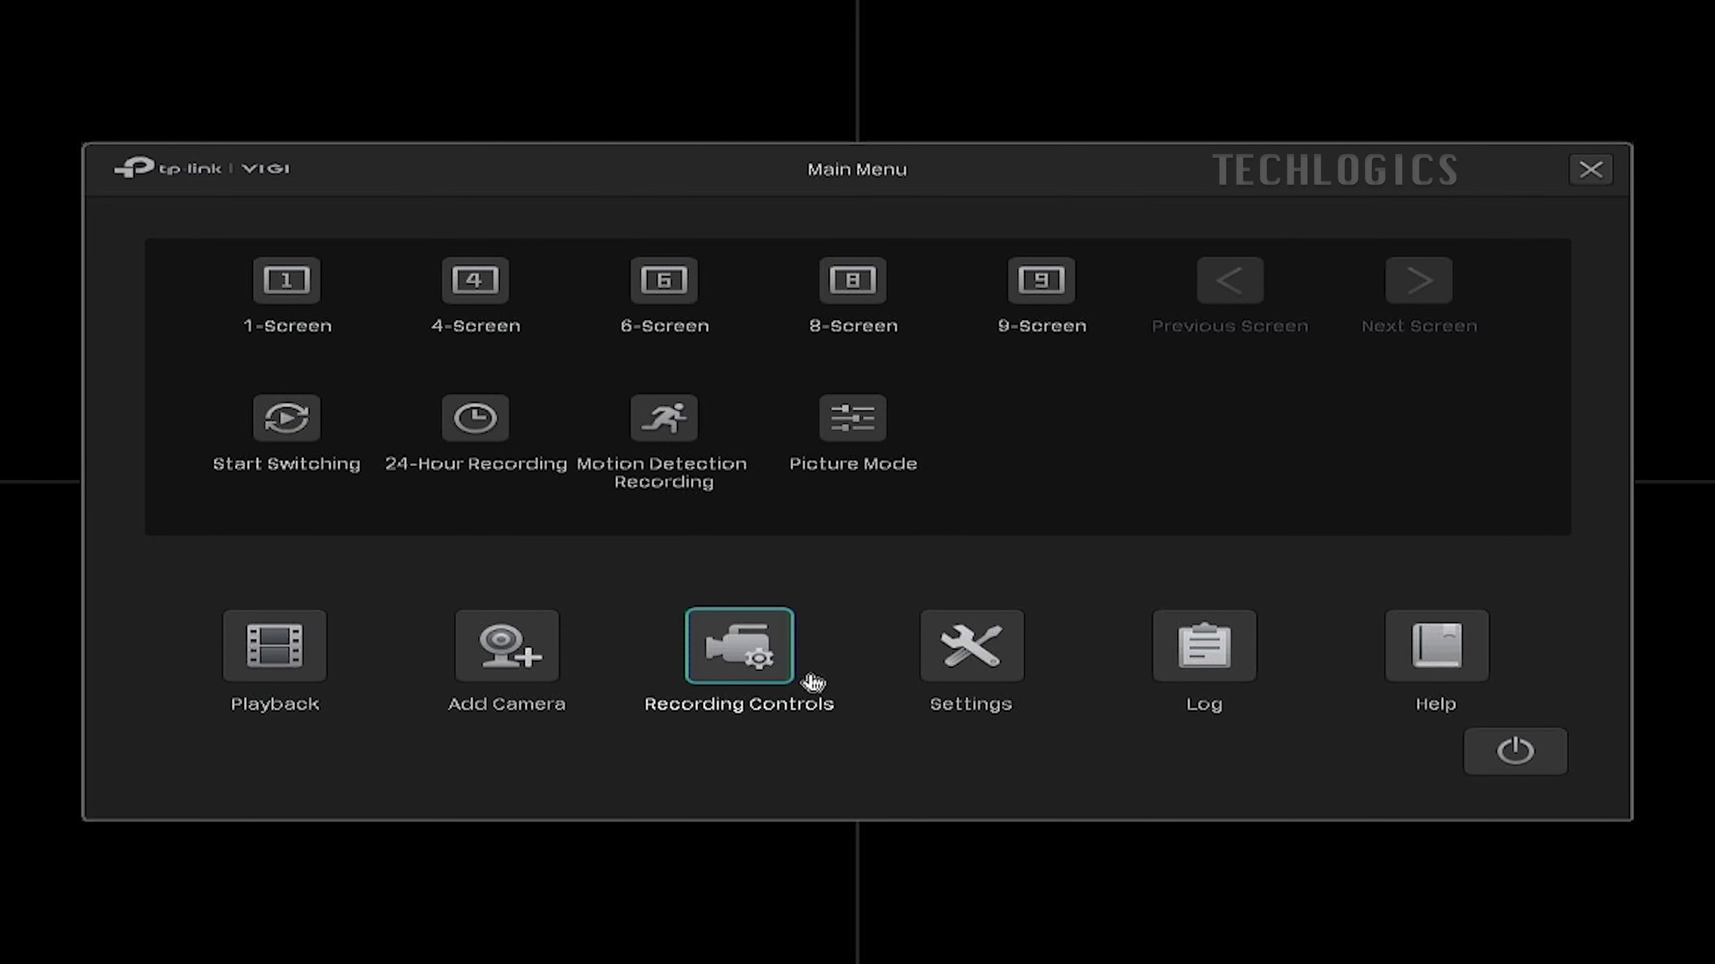
Open the NVR settings and unlock them with the gesture password.
left_click(1004, 669)
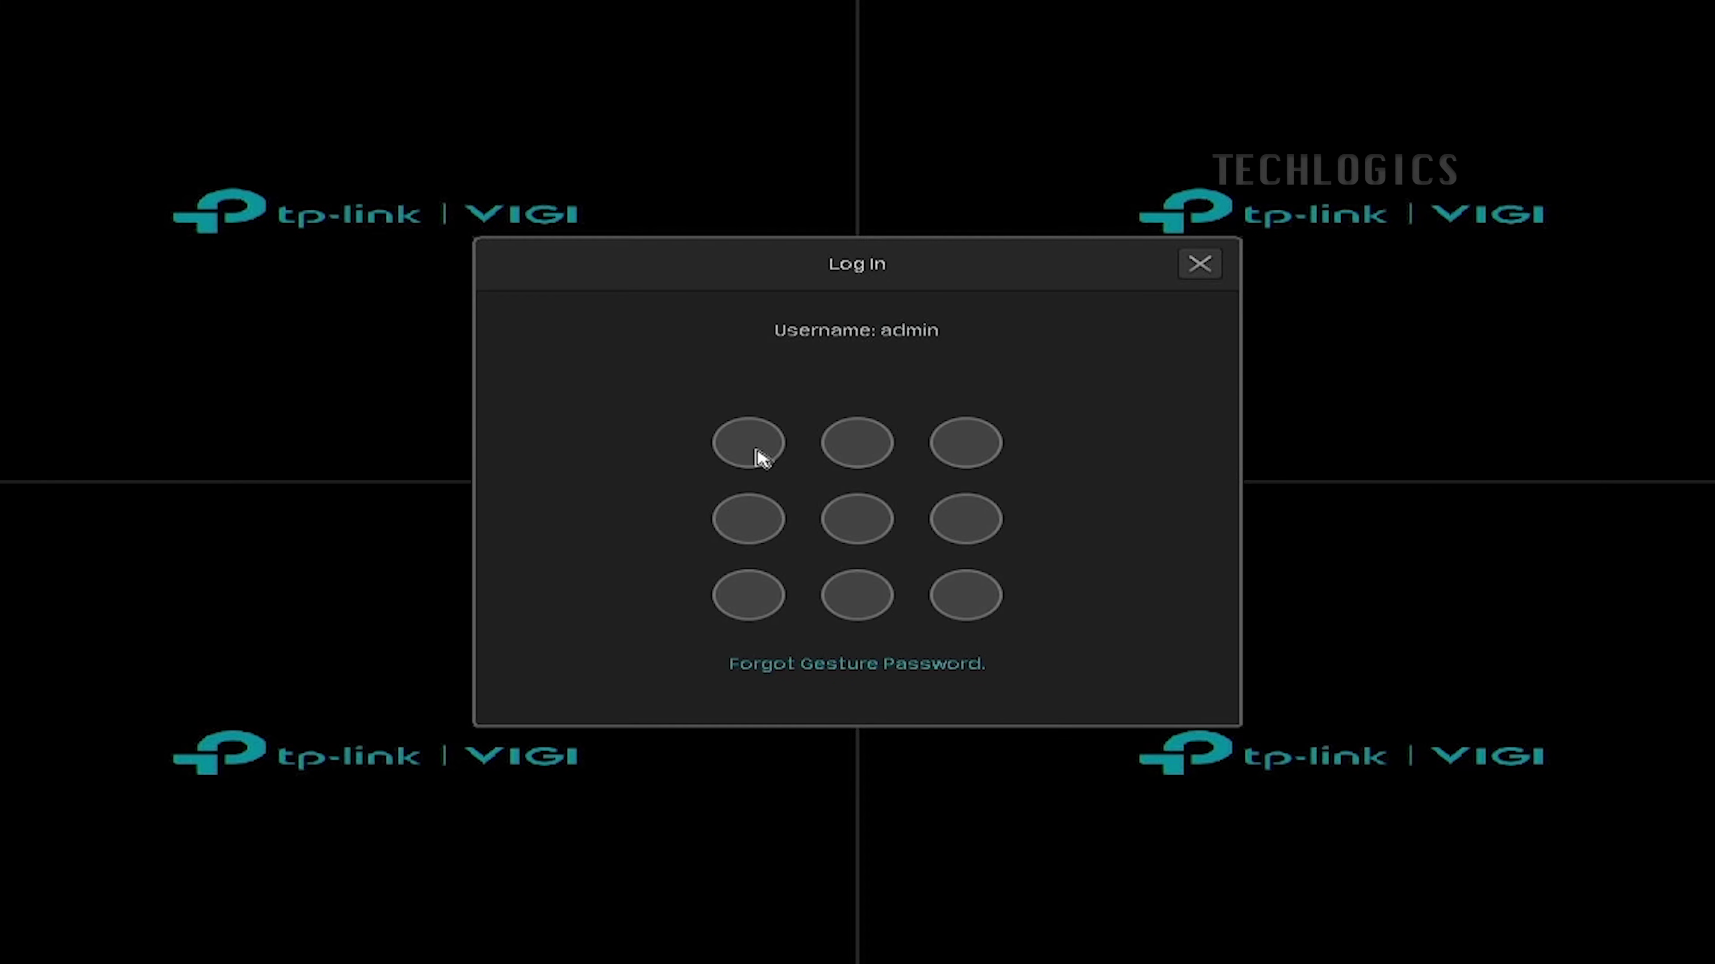
mouse_move(754, 452)
left_mouse_down()
mouse_move(758, 597)
mouse_move(966, 605)
left_mouse_up()
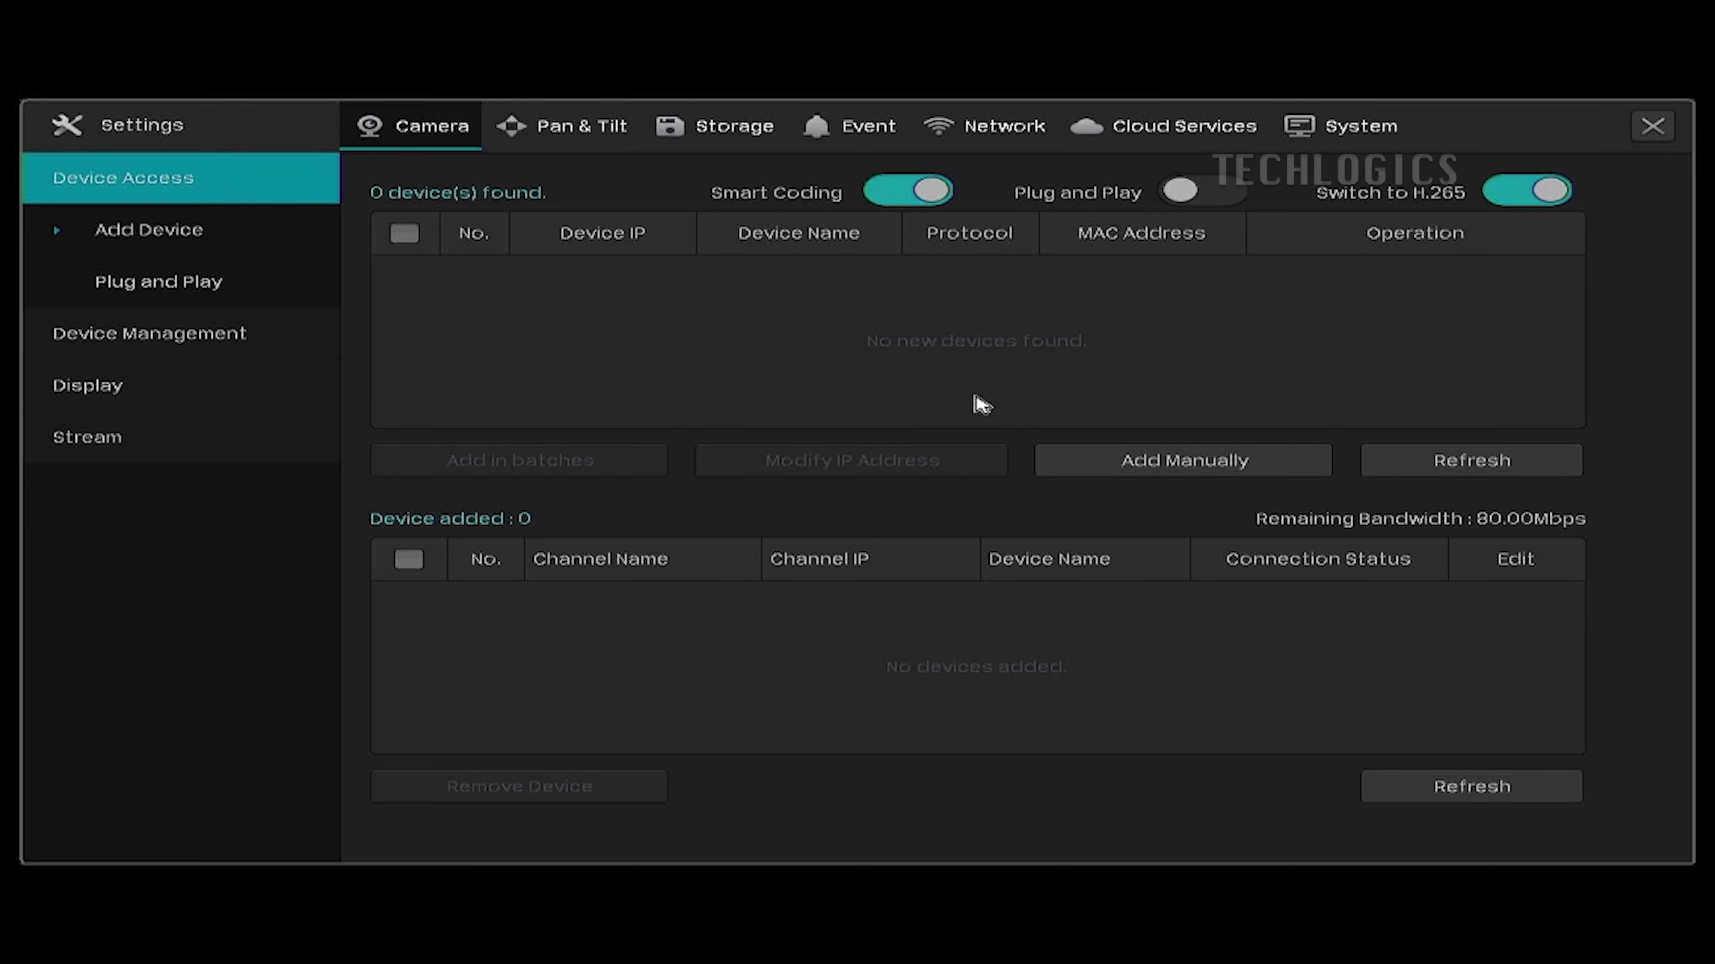
Rescan the network, select the ONVIF camera at 192.168.1.133, and add it as CH 1-IPC.
left_click(1509, 461)
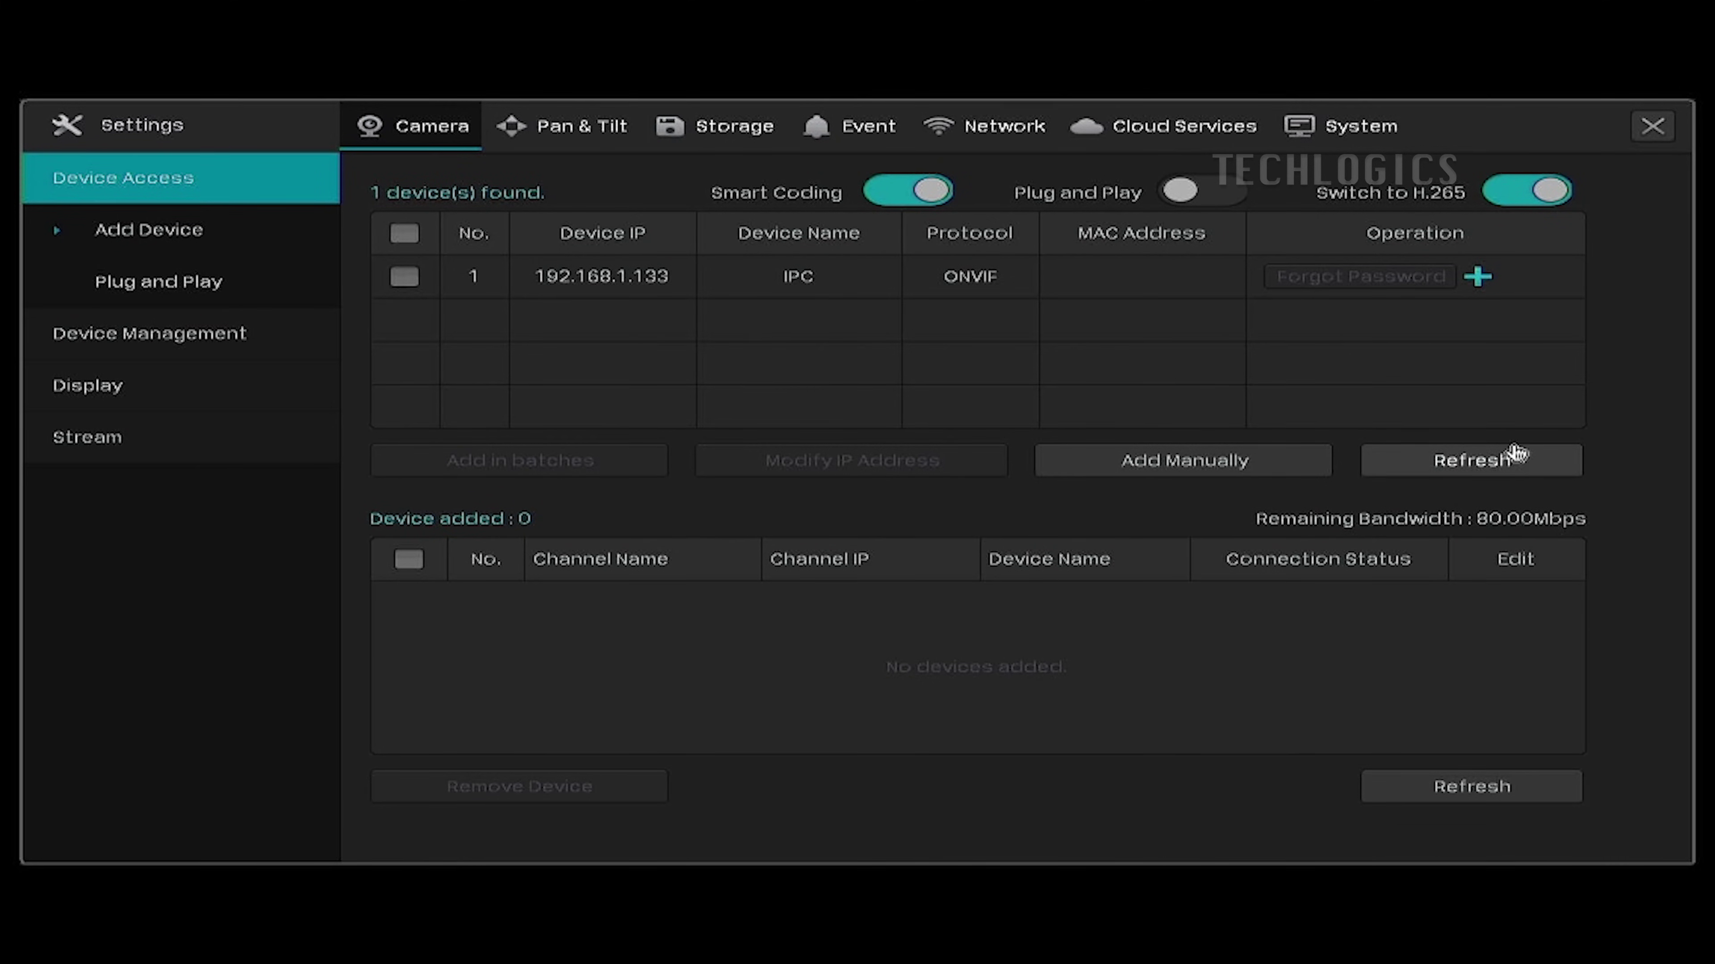
left_click(1500, 467)
left_click(405, 277)
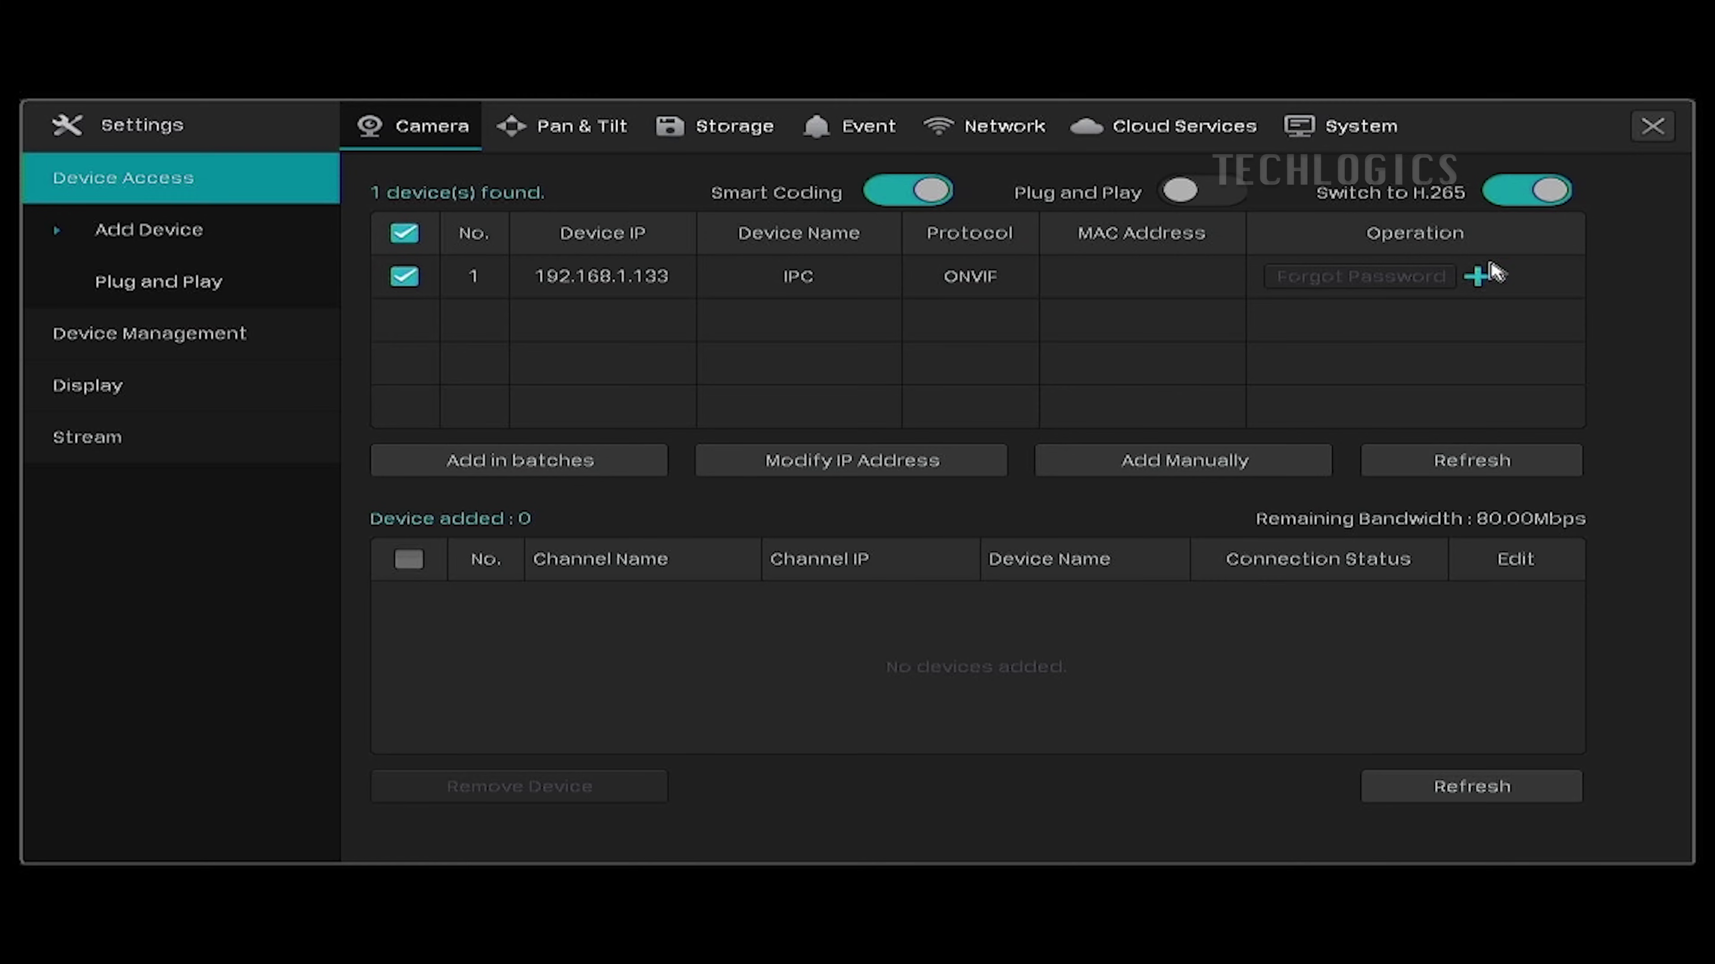
left_click(1465, 287)
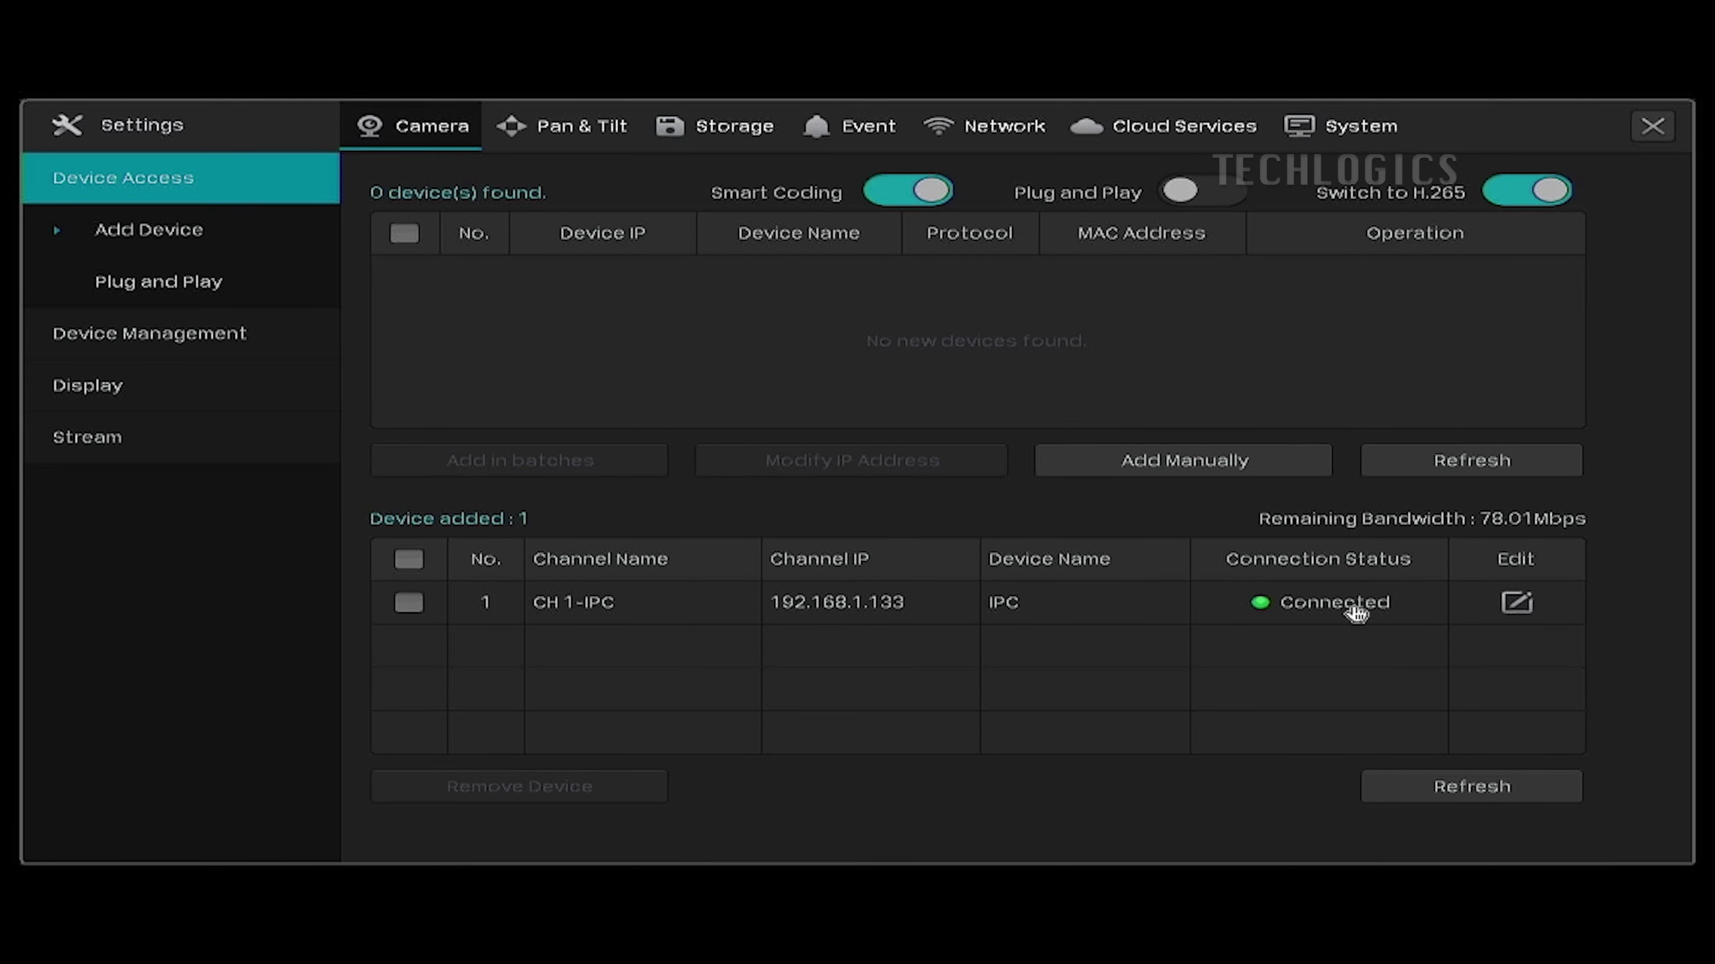
Refresh the added-camera list, exit to live view, and restore the split camera layout.
left_click(1405, 797)
right_click(426, 359)
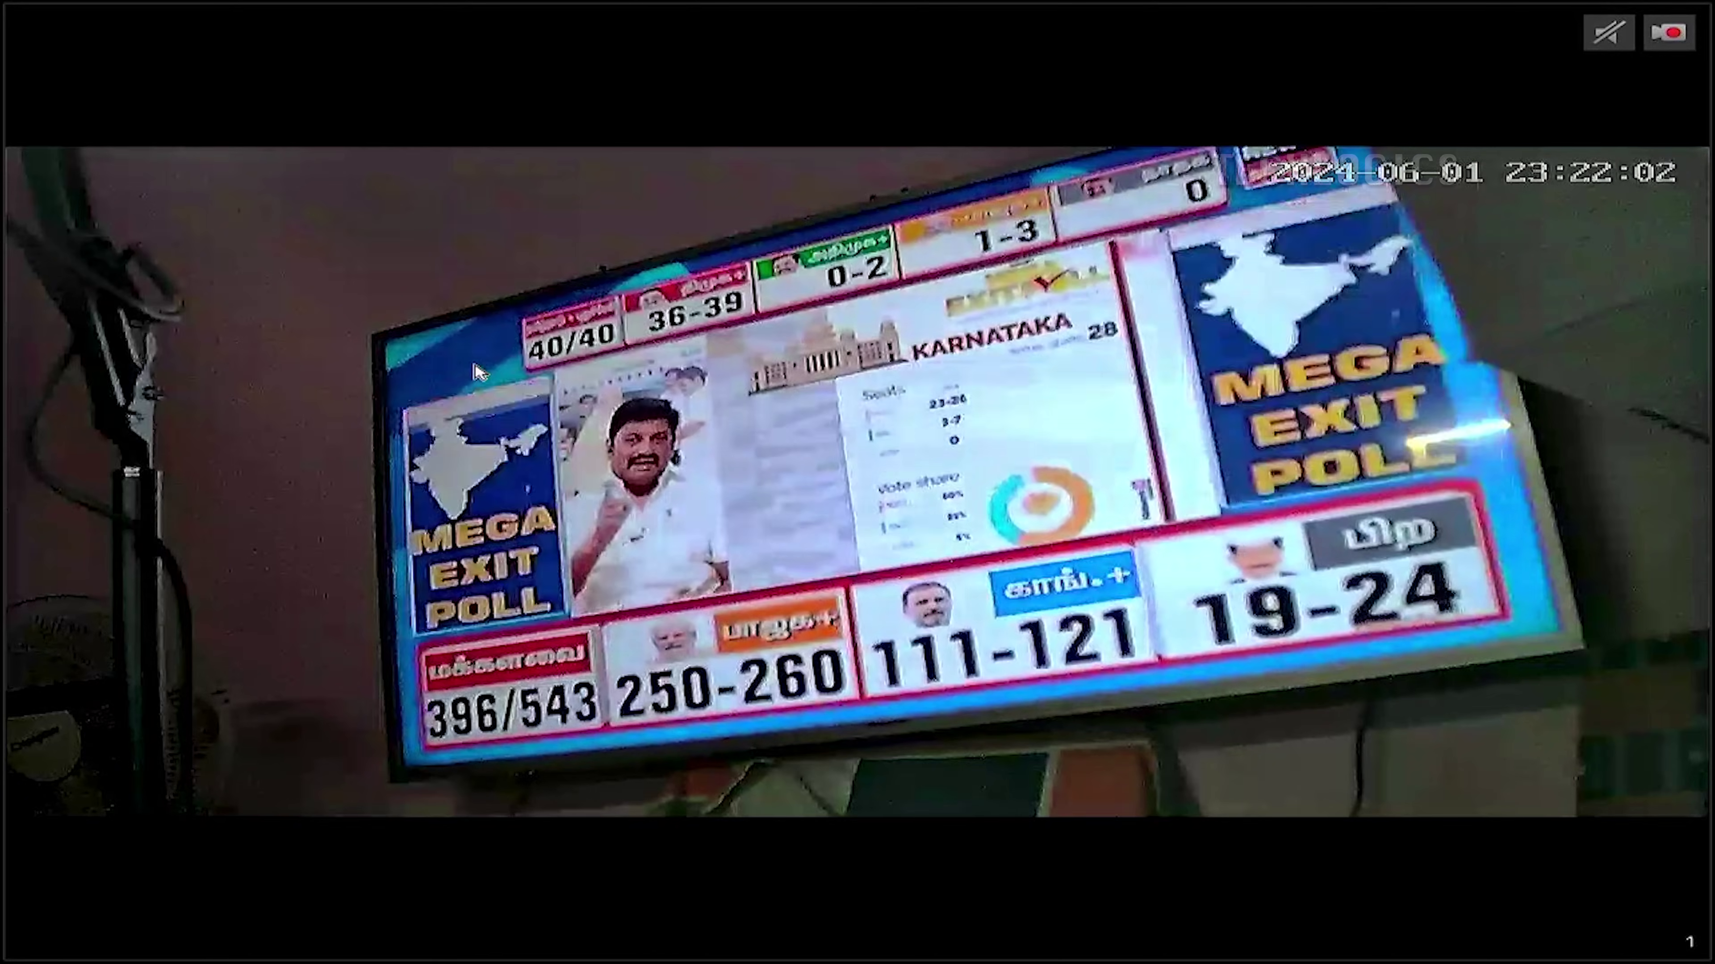
double_click(477, 371)
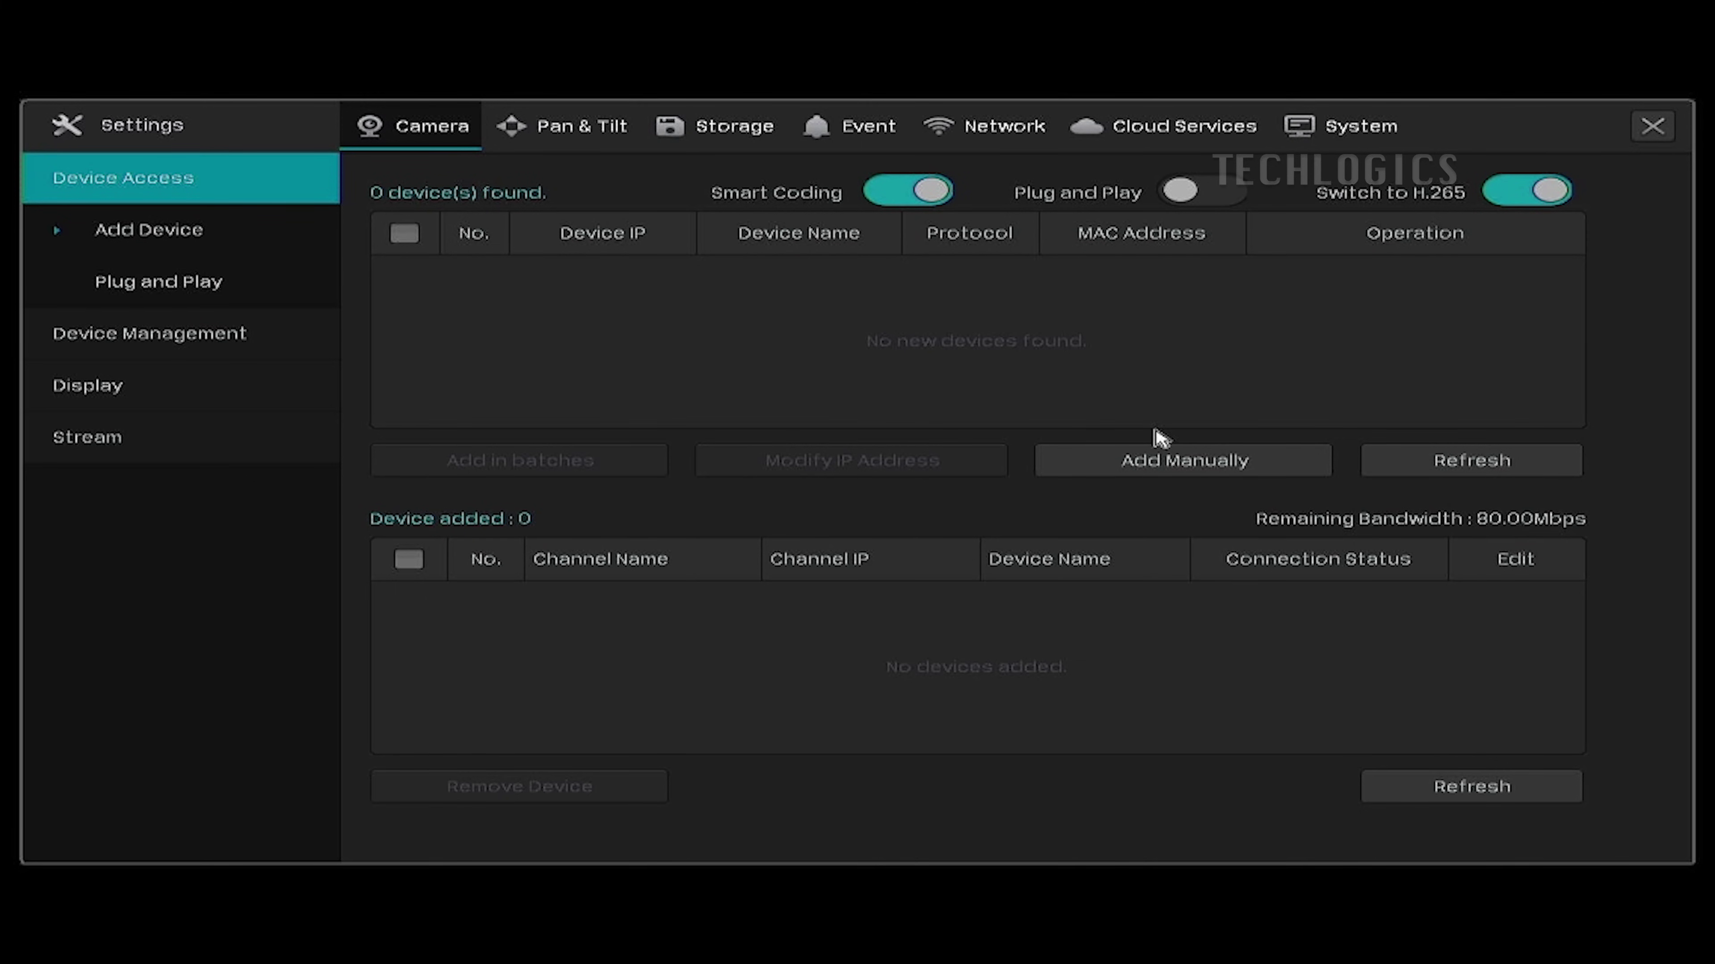
Start a manual camera add with IP address 192.168.1.133.
left_click(1089, 464)
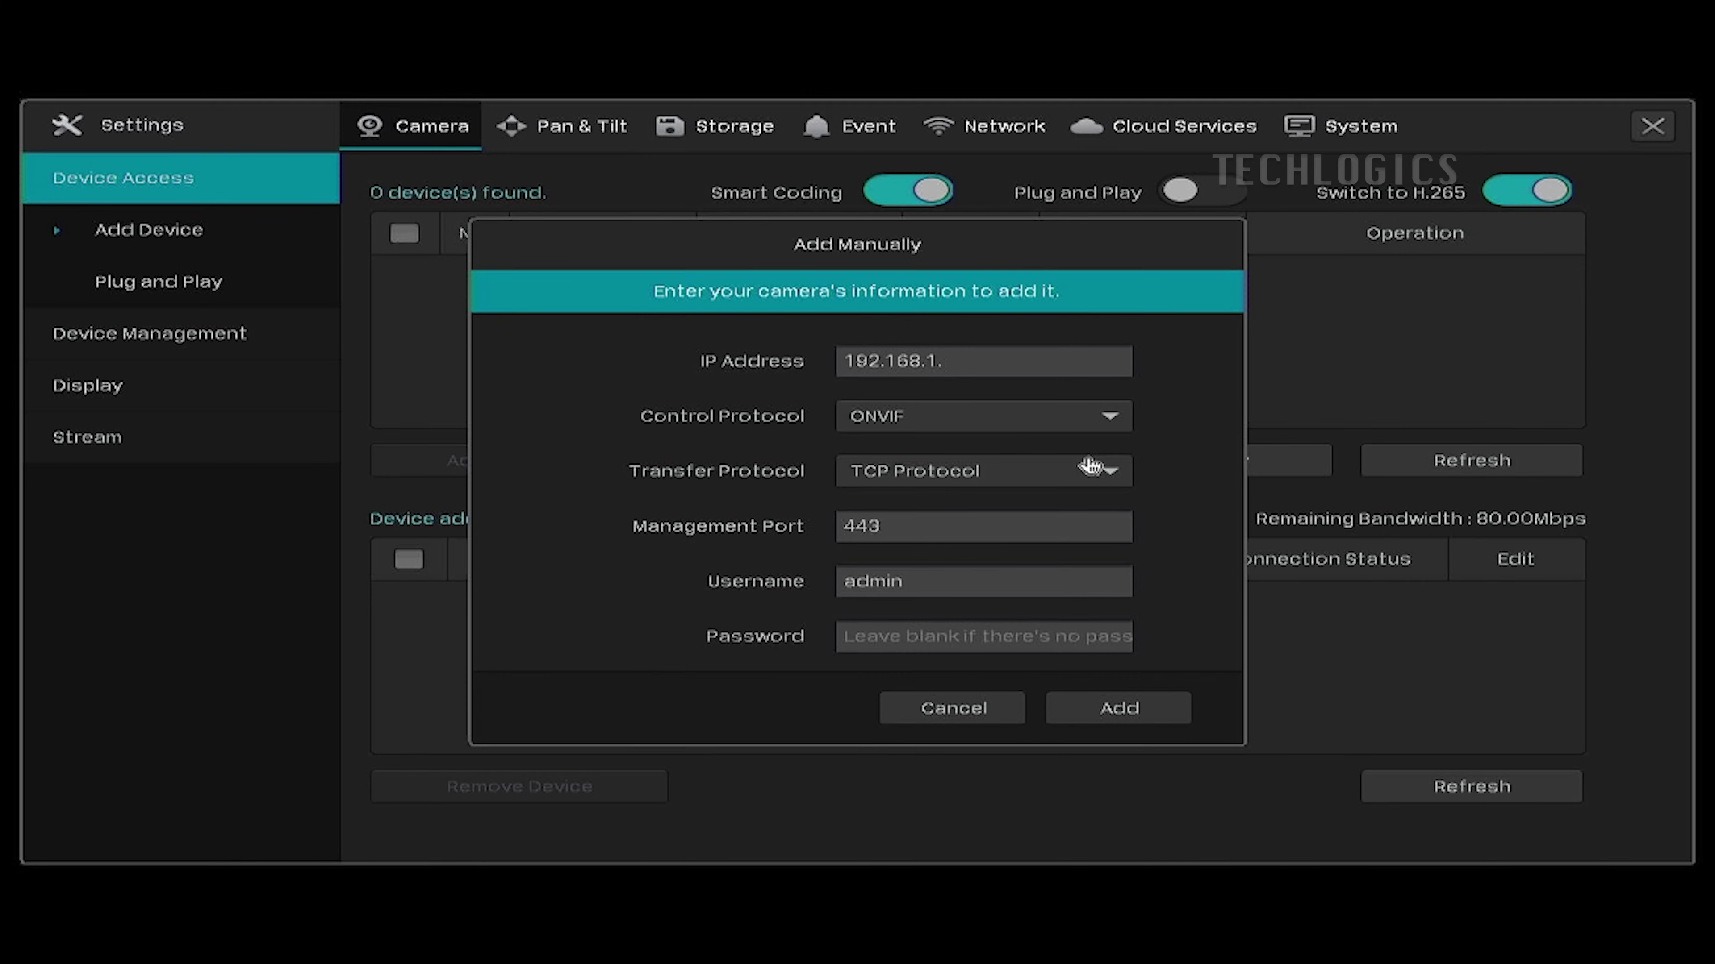
left_click(963, 363)
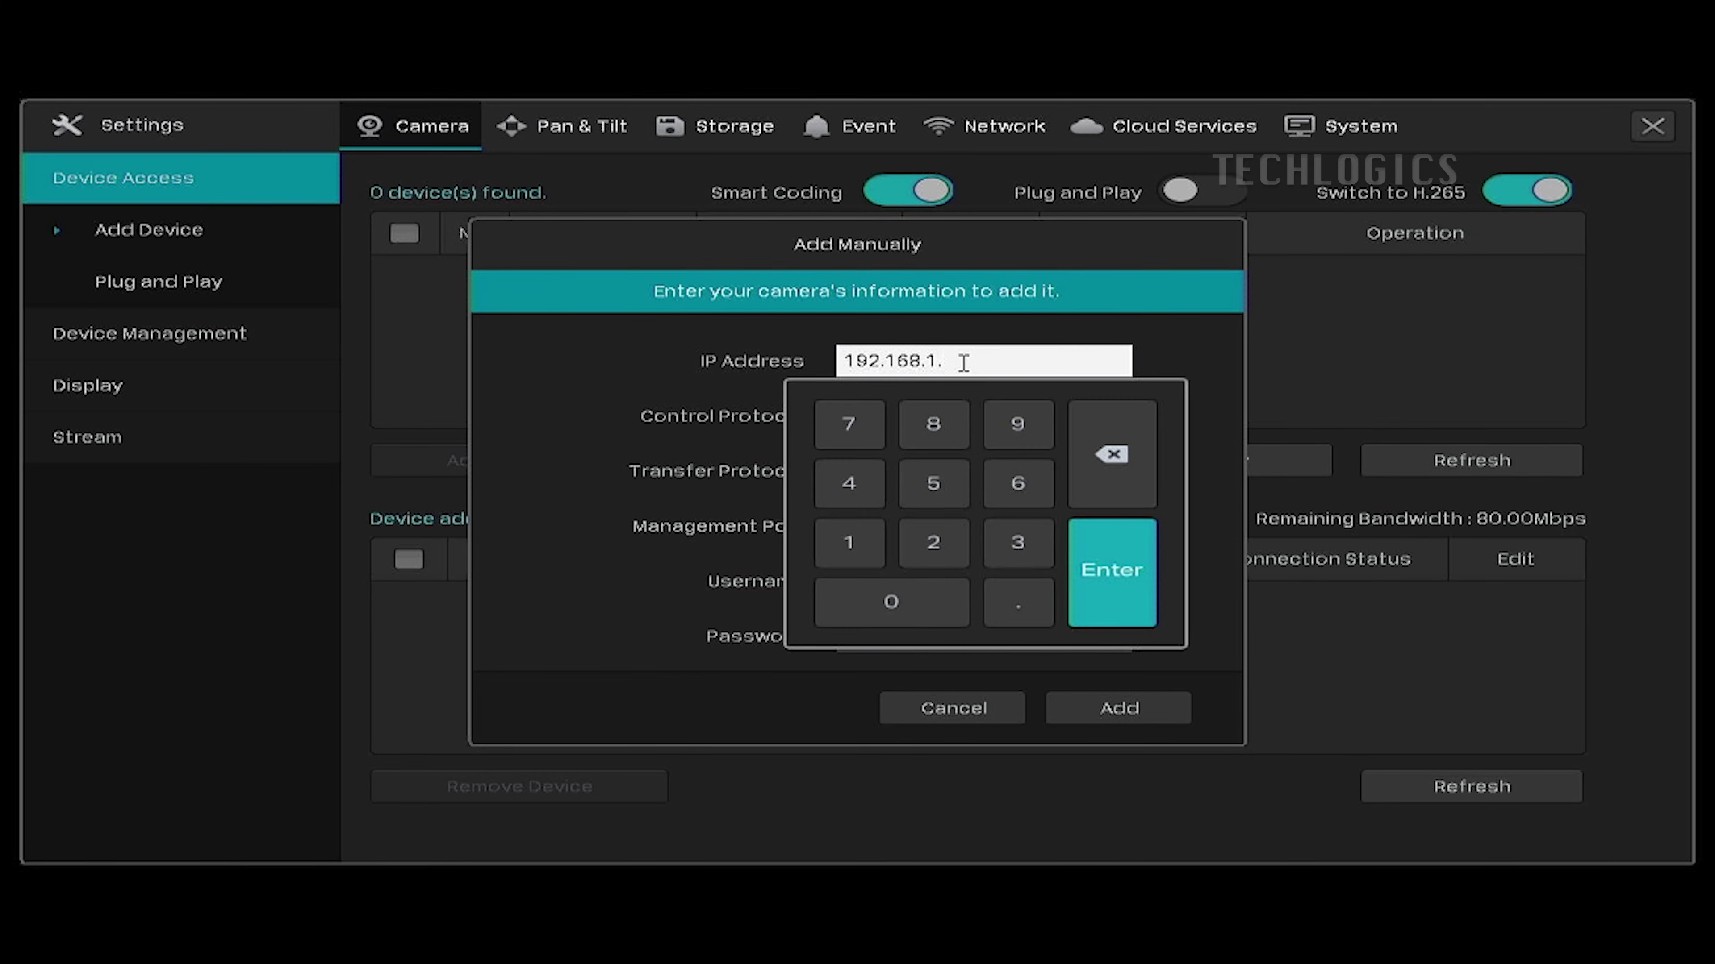
left_click(832, 547)
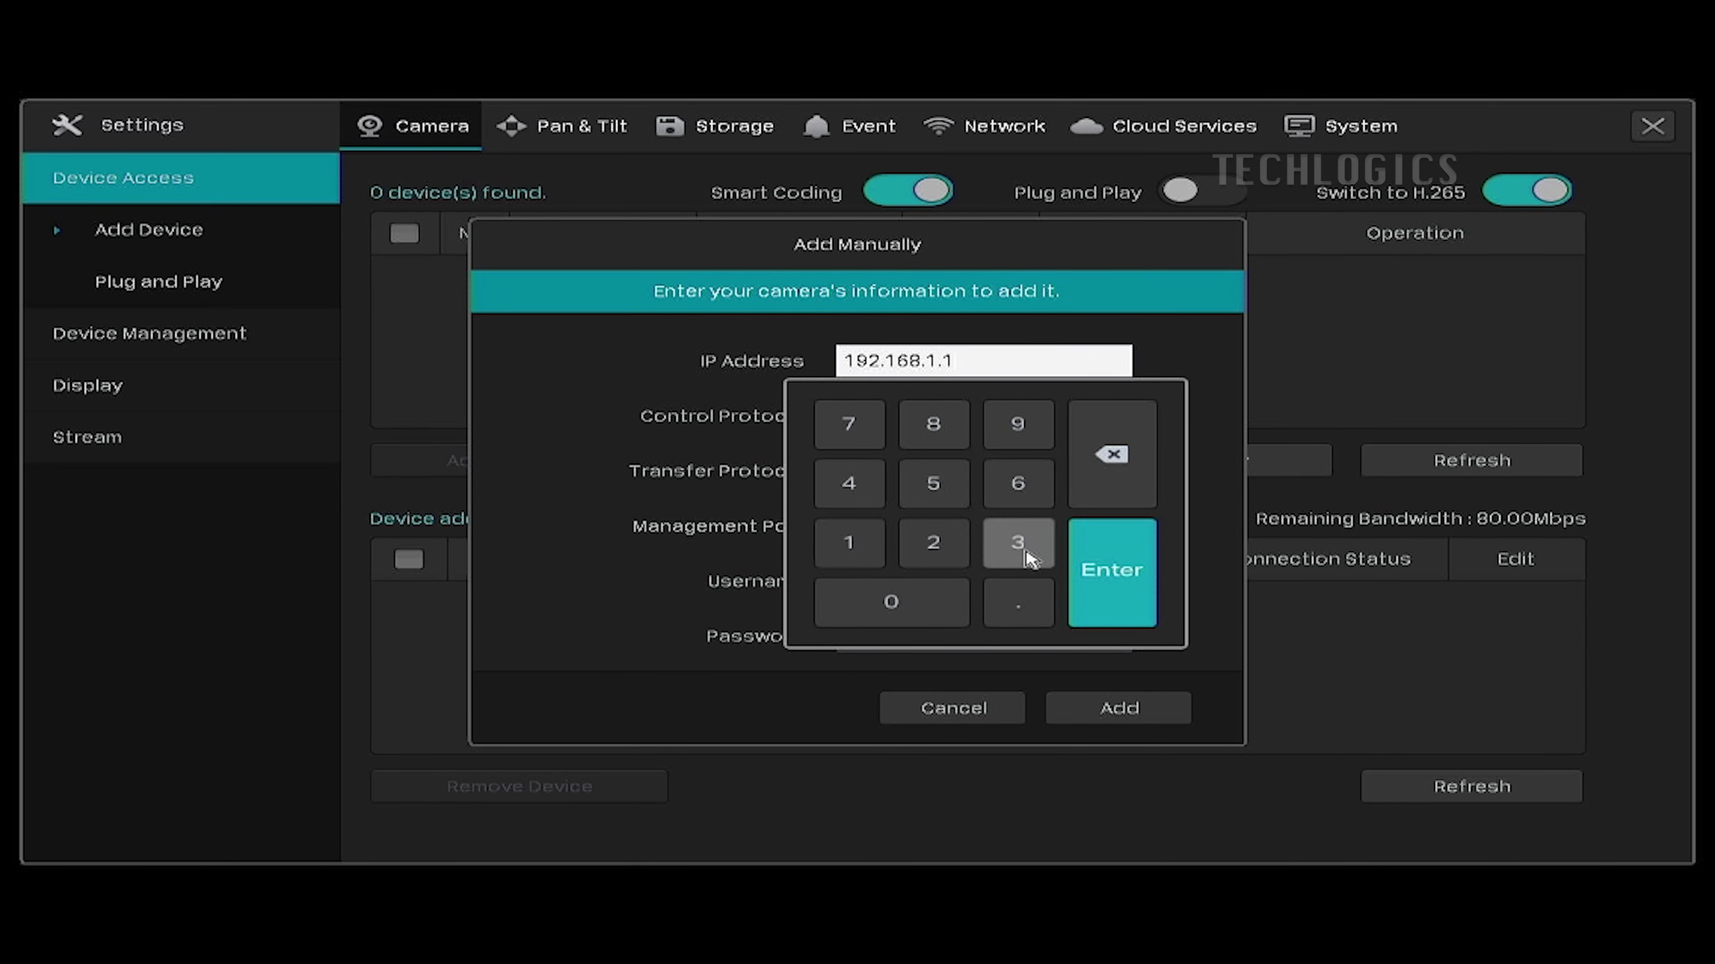
left_click(1112, 571)
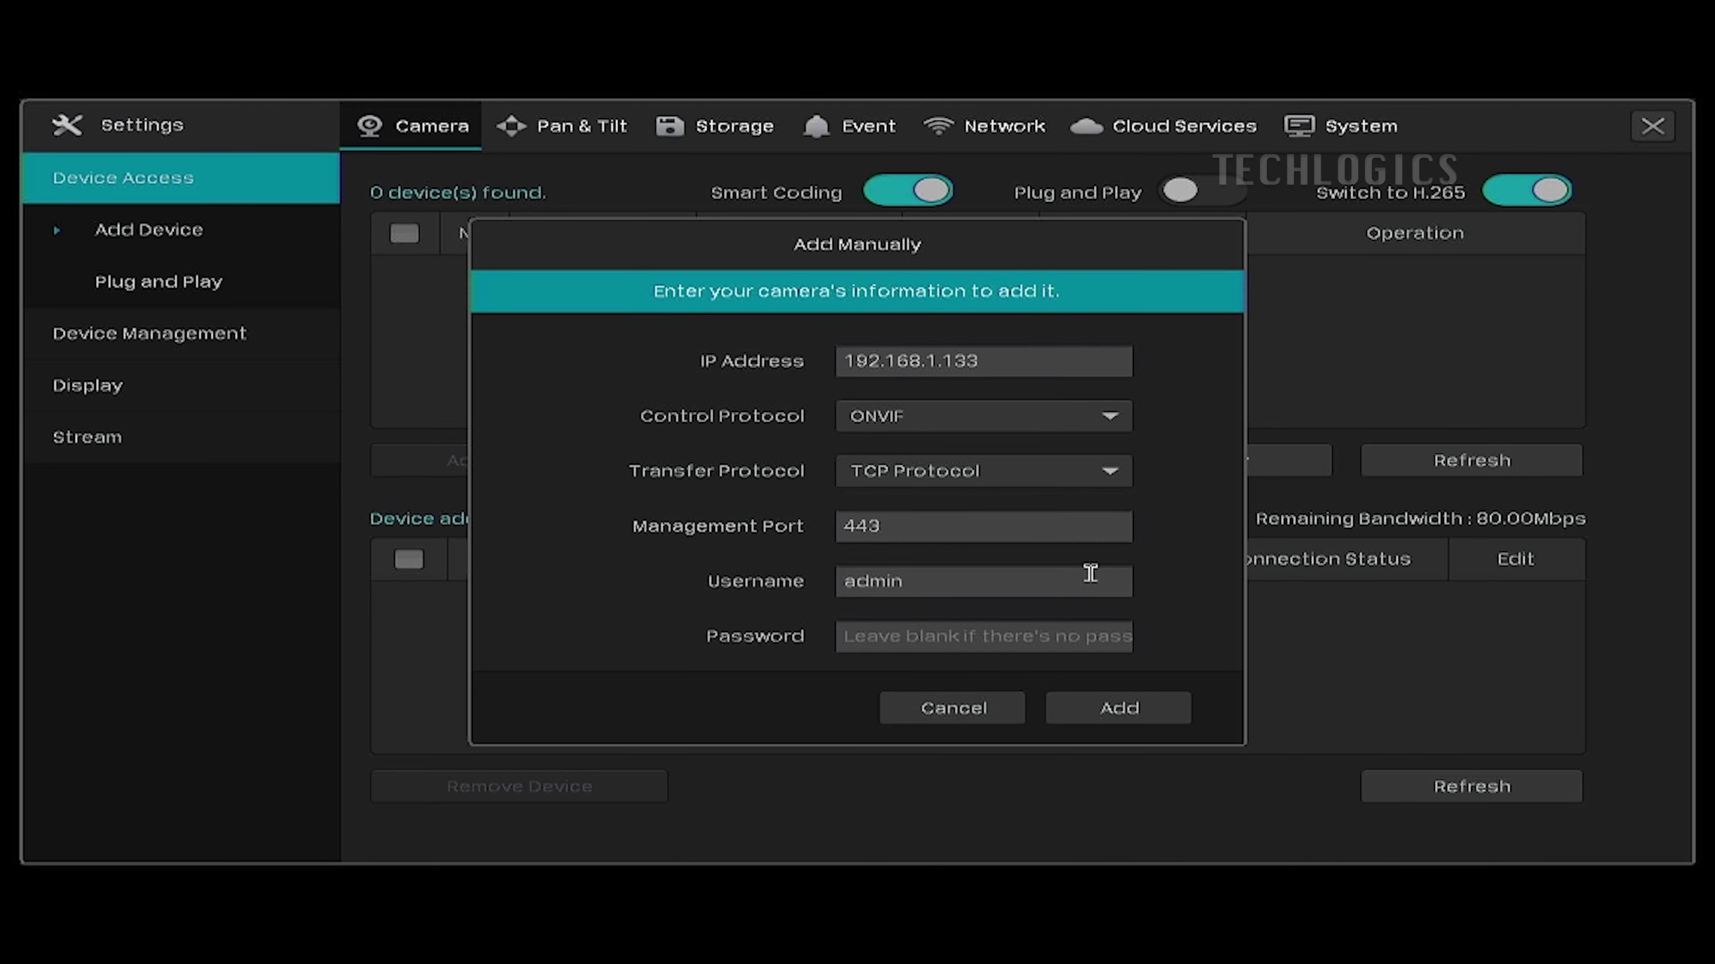
Keep ONVIF and TCP protocols and set the management port to 8800.
left_click(1043, 425)
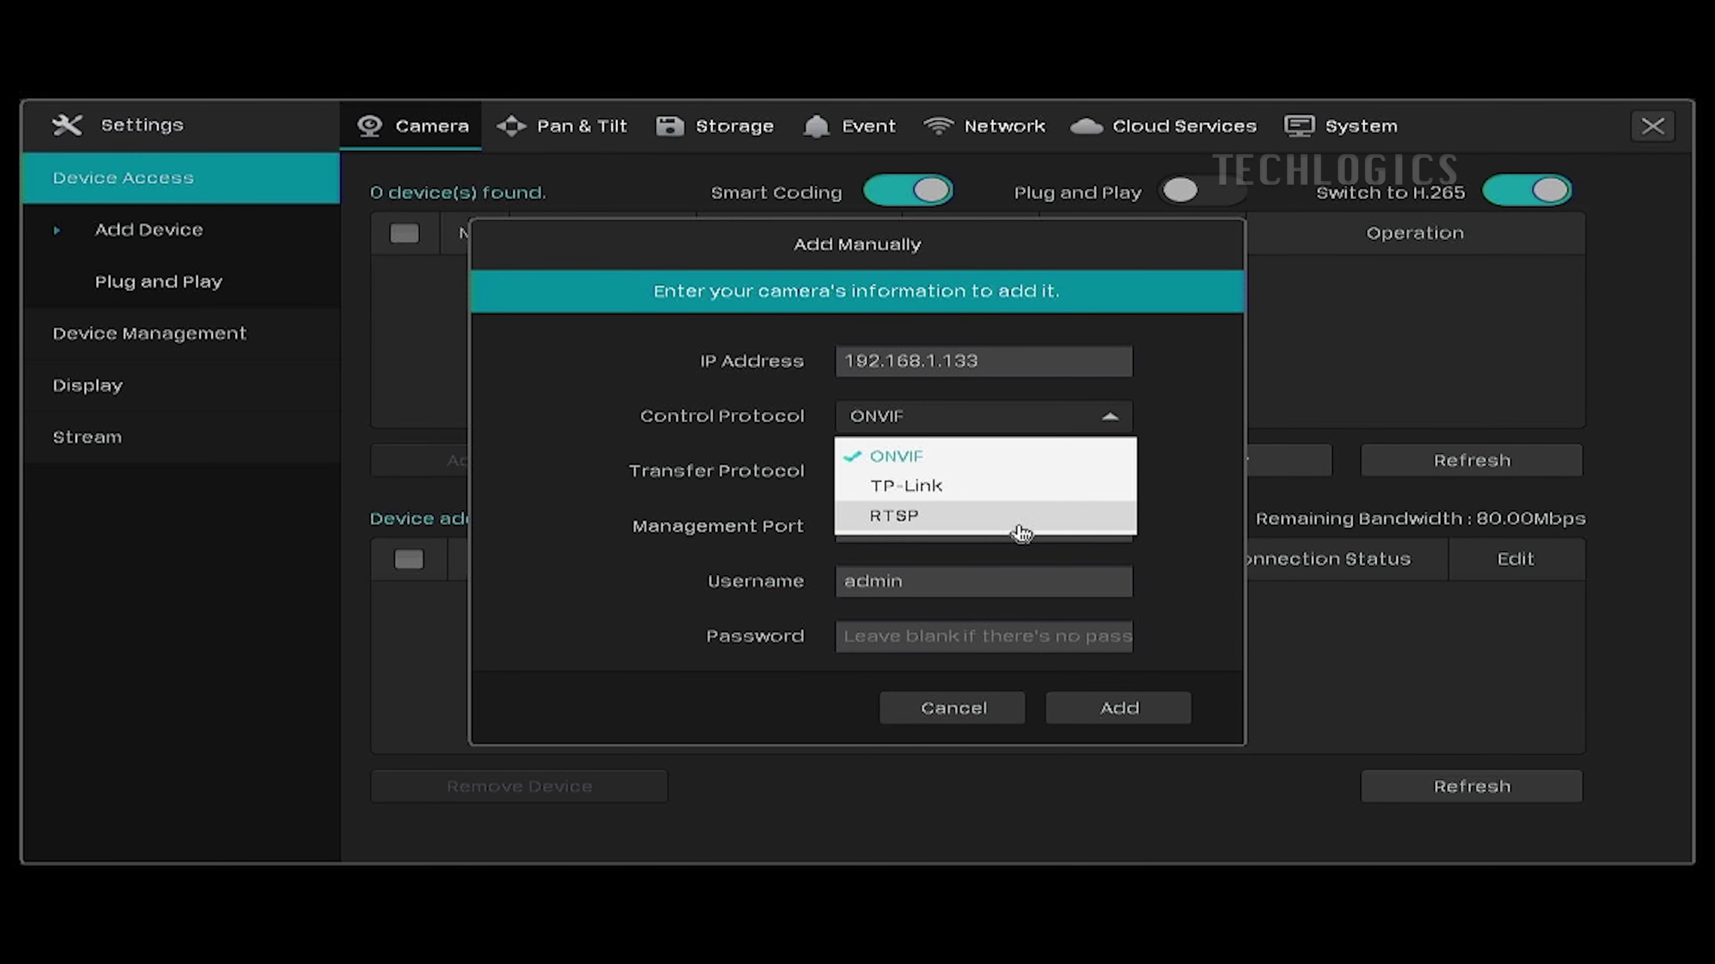
left_click(1159, 421)
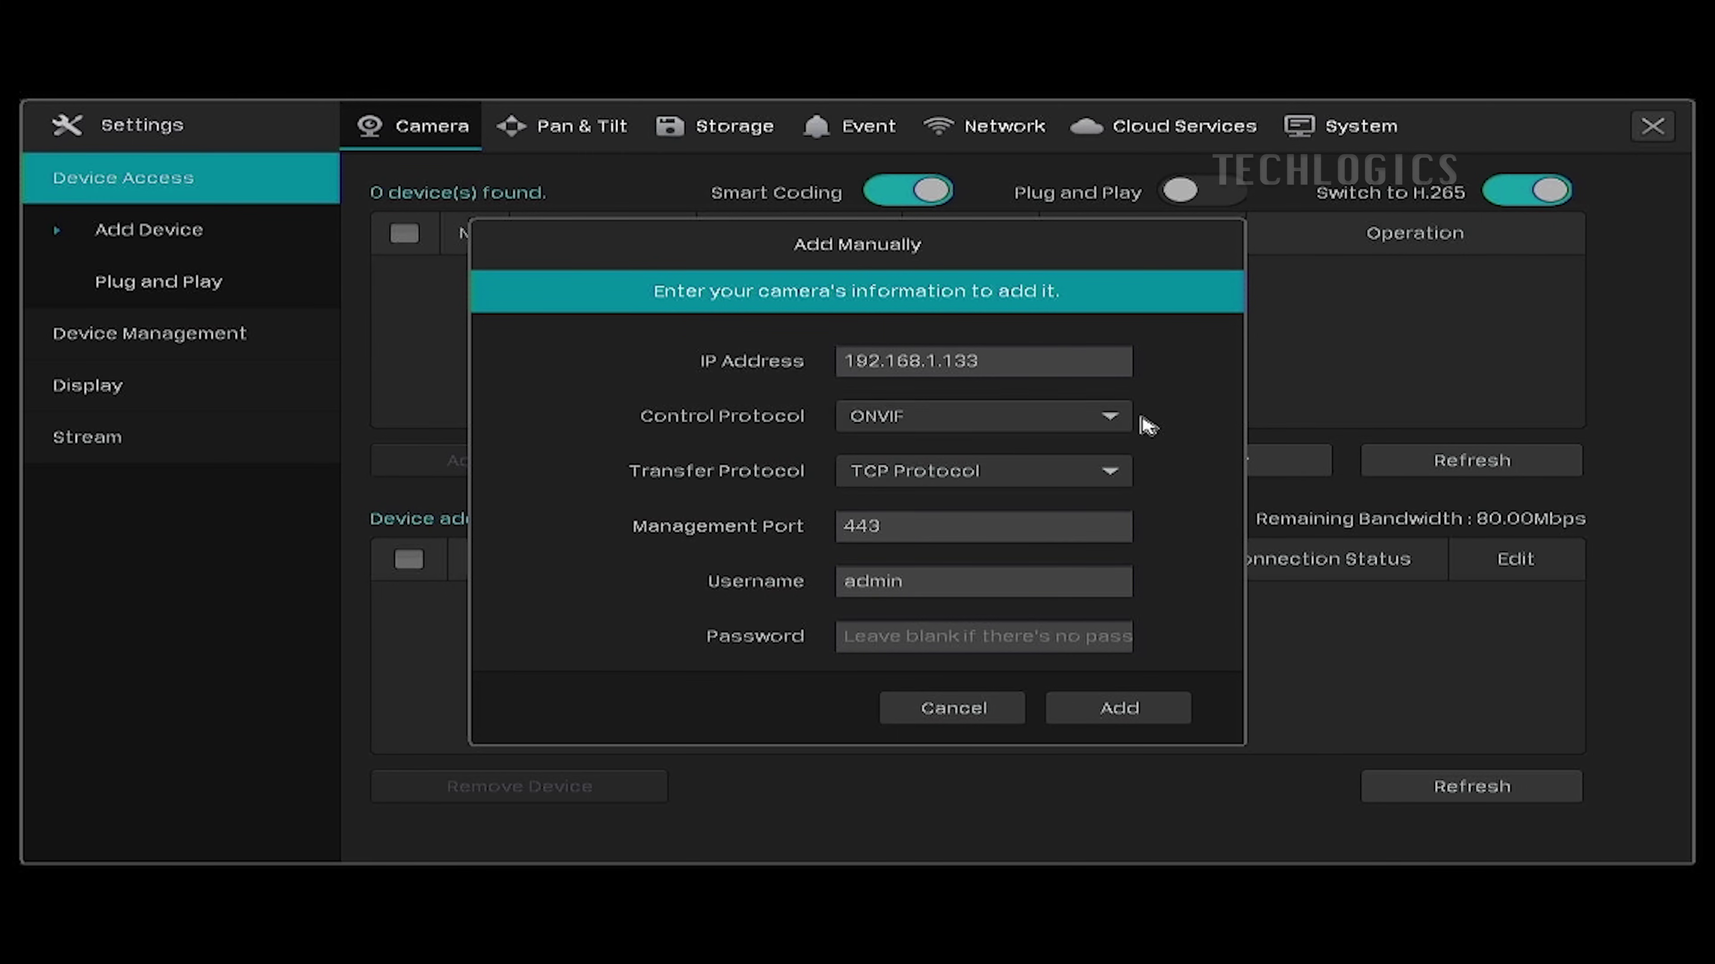
left_click(1087, 480)
left_click(1087, 480)
left_click(930, 523)
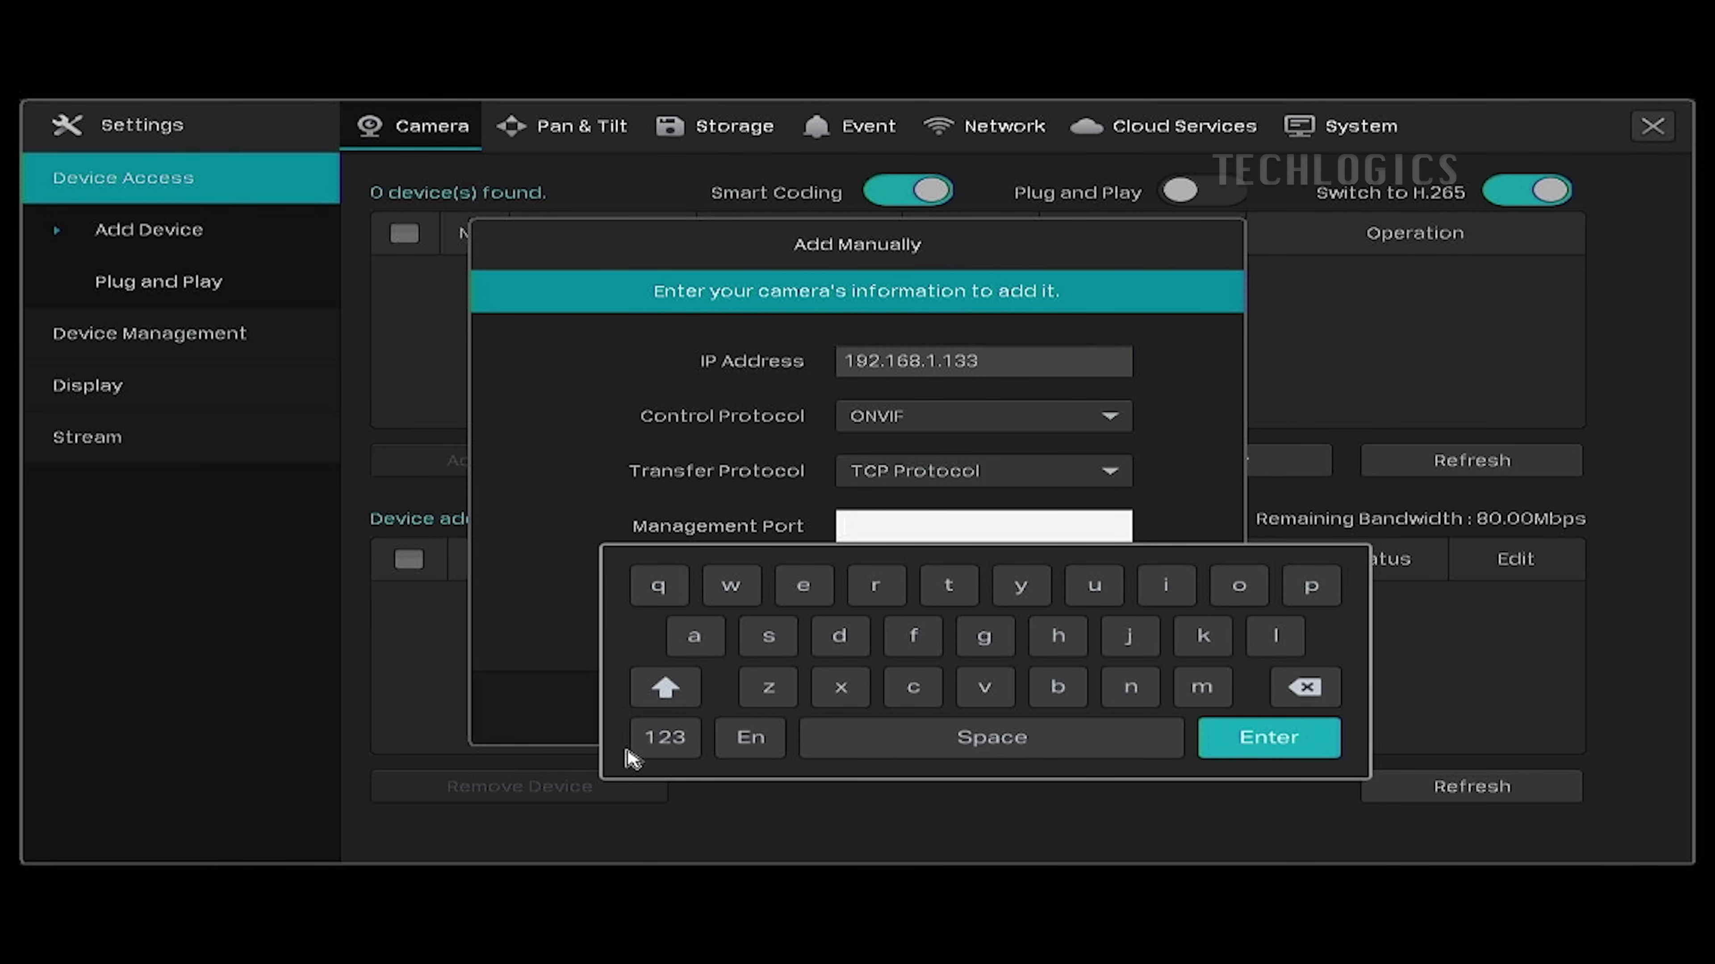
left_click(647, 749)
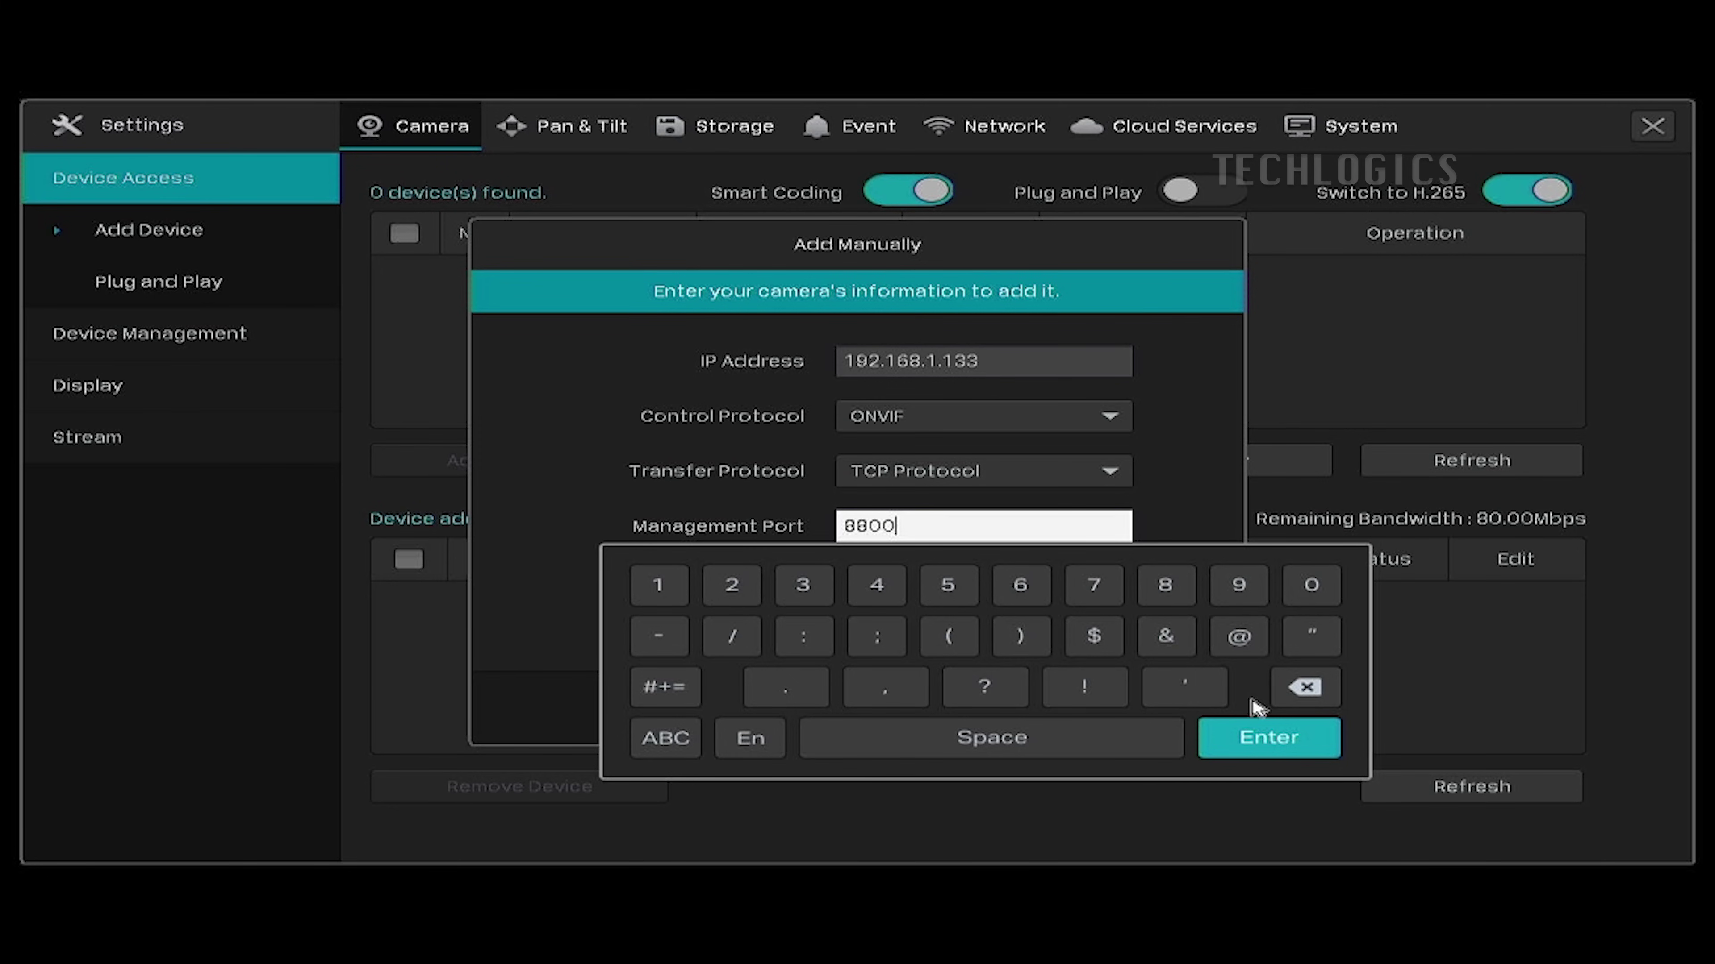
left_click(1302, 739)
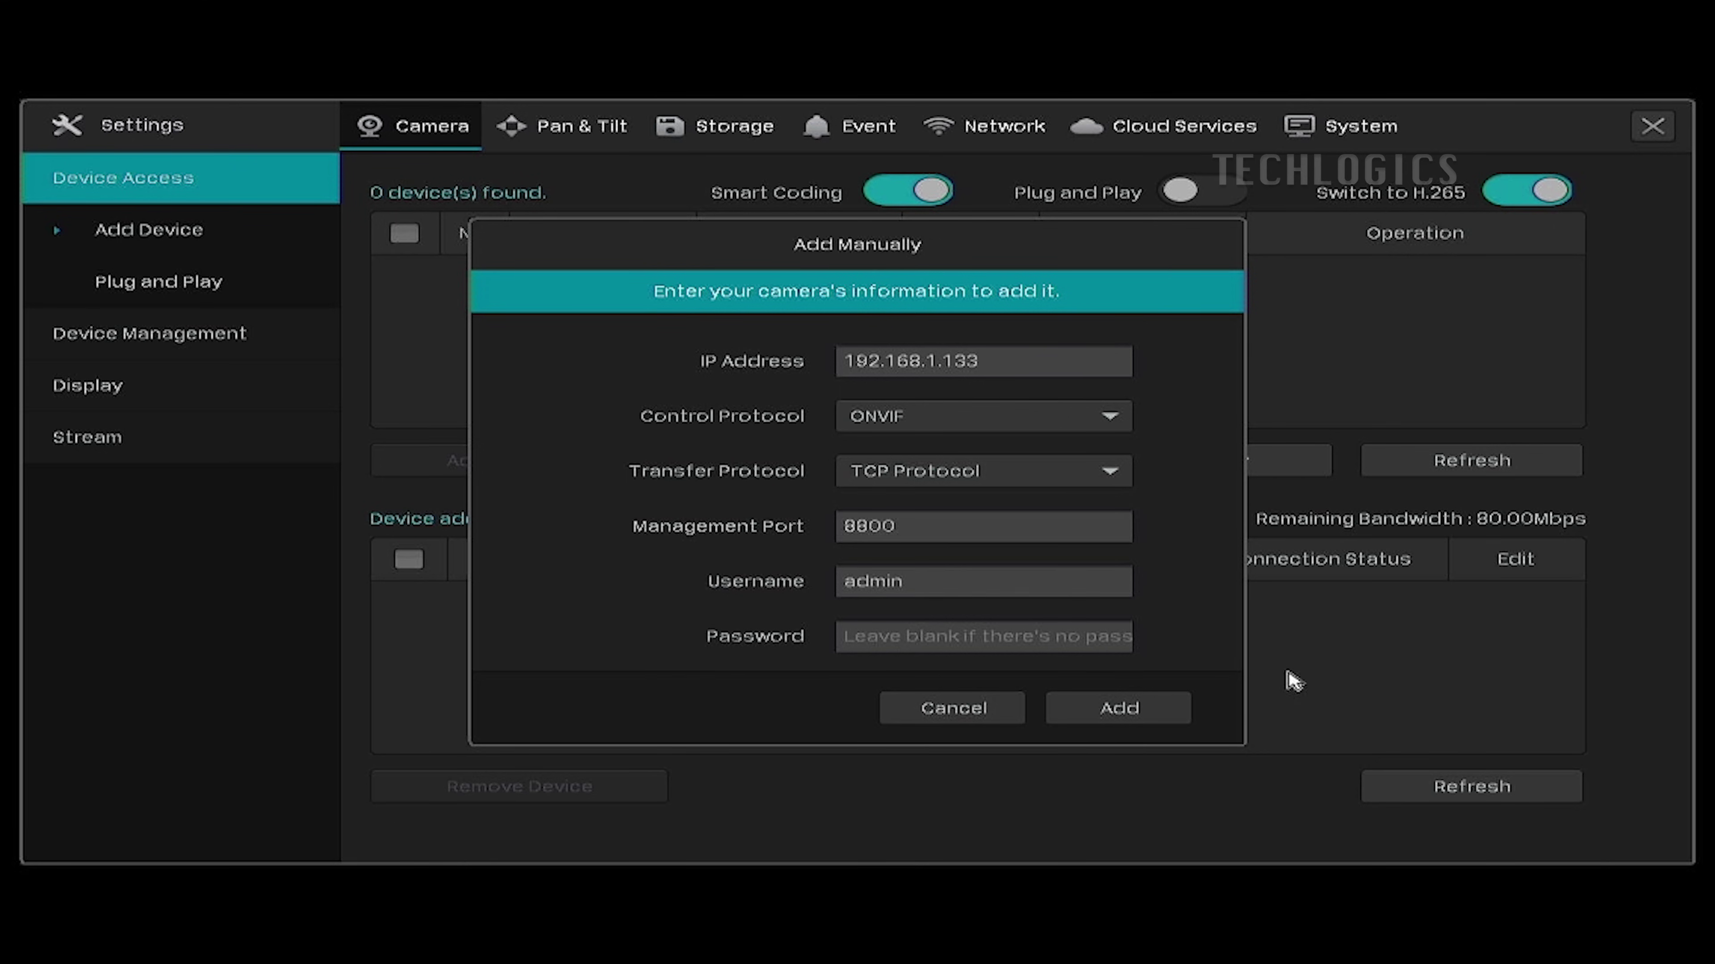
Submit the manually entered camera at 192.168.1.133 to the NVR.
left_click(1167, 713)
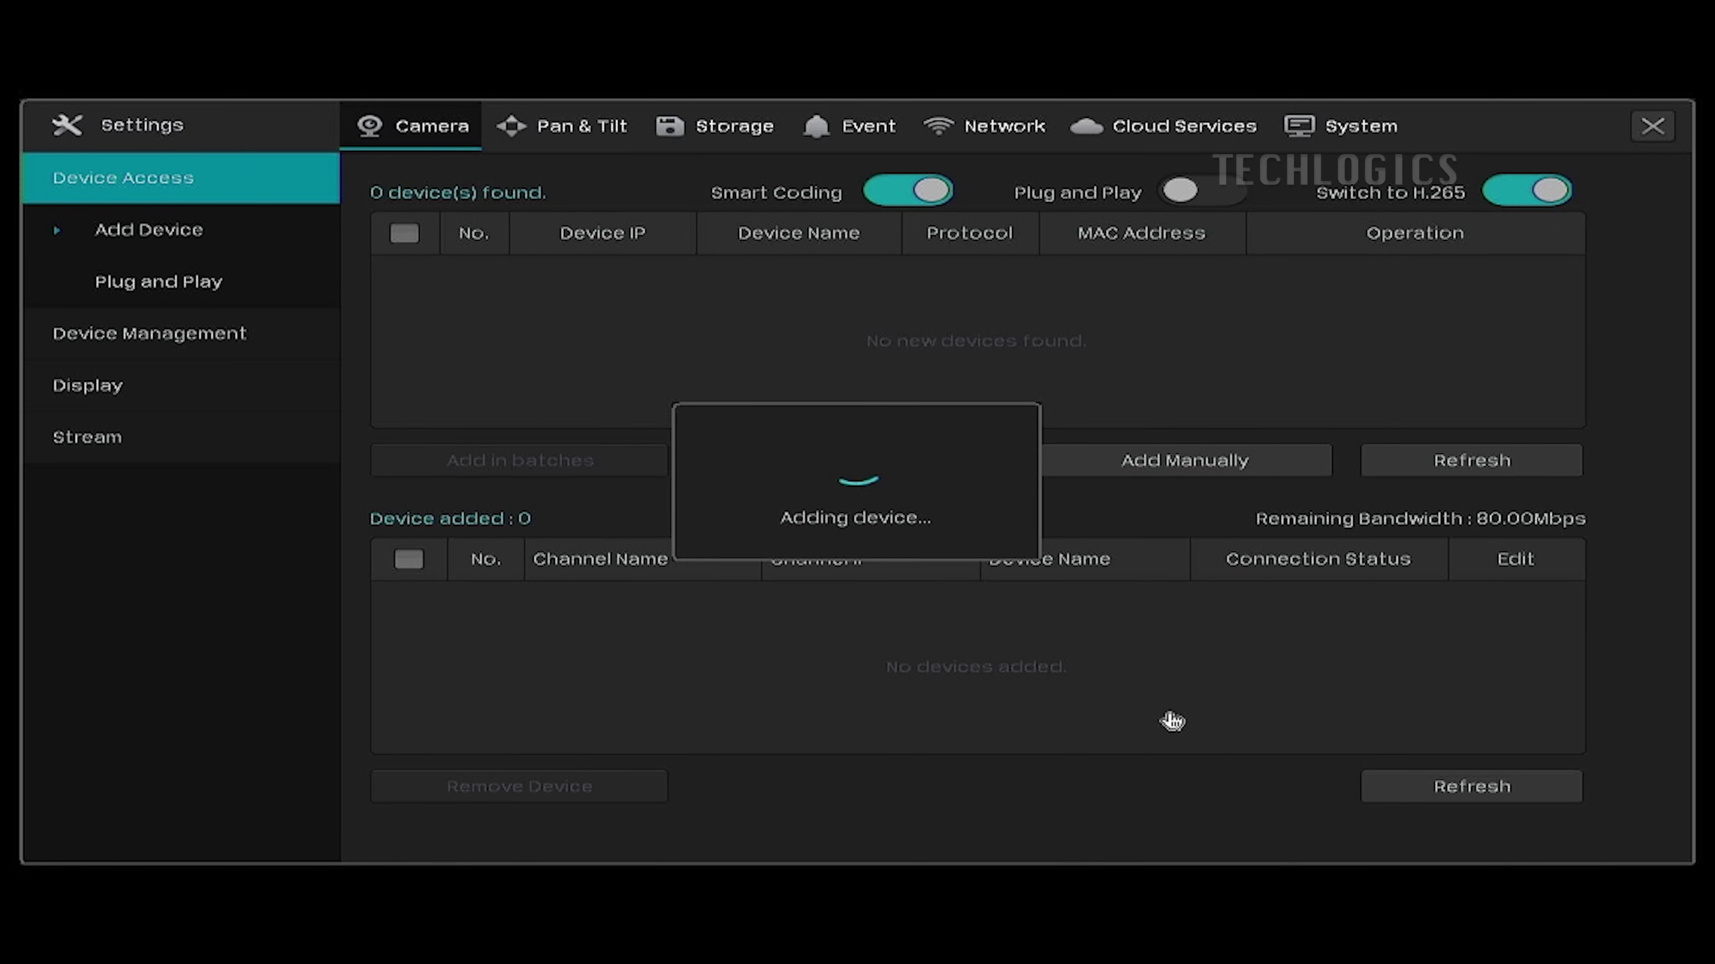